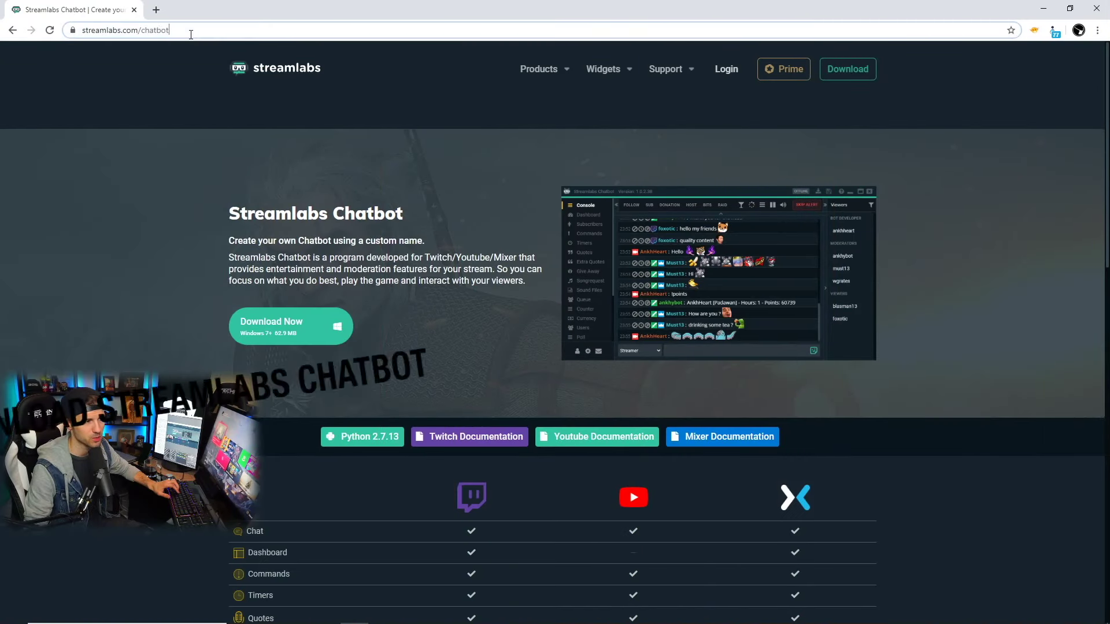
{"action": "left_click", "coordinate": [191, 34]}
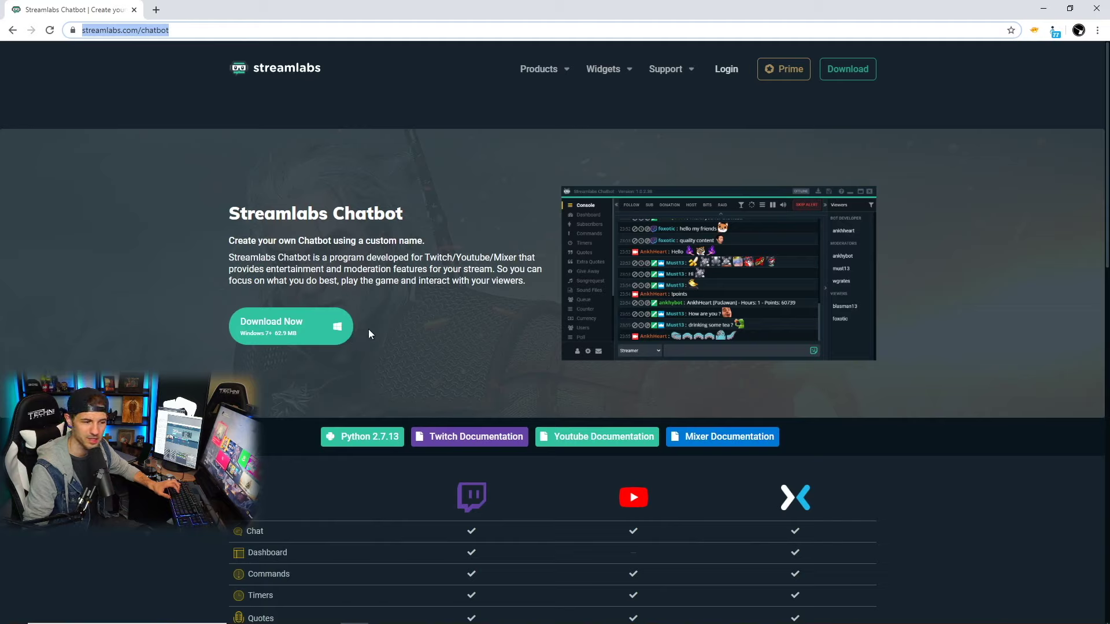
{"action": "left_click", "coordinate": [416, 387]}
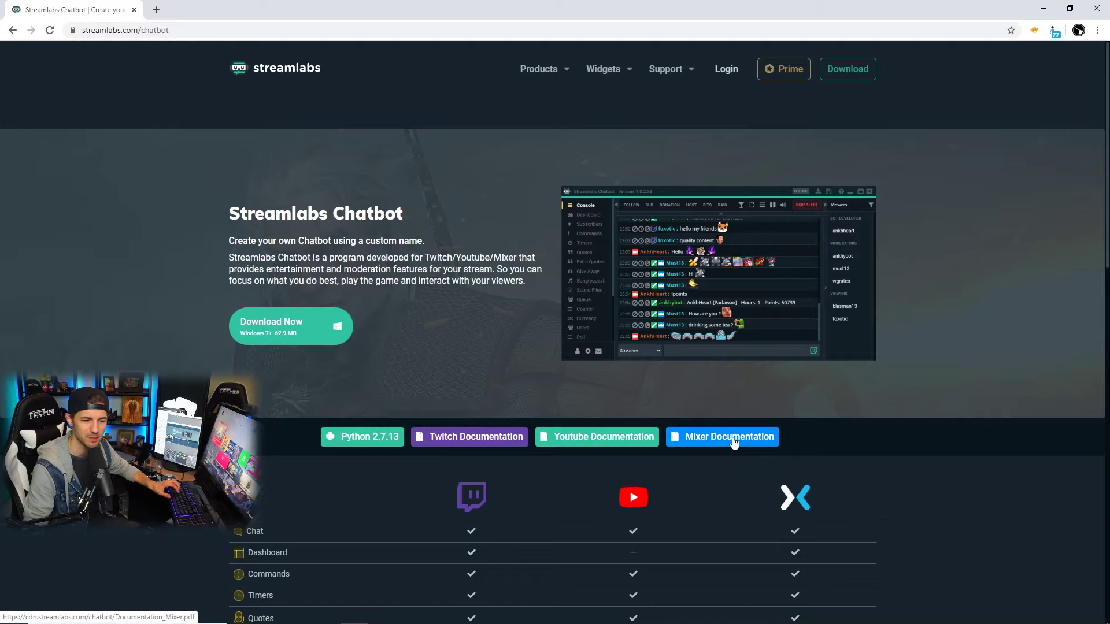
Browse the Mixer documentation PDF's table of contents, then switch back to Streamlabs Chatbot.
{"action": "left_click", "coordinate": [700, 438]}
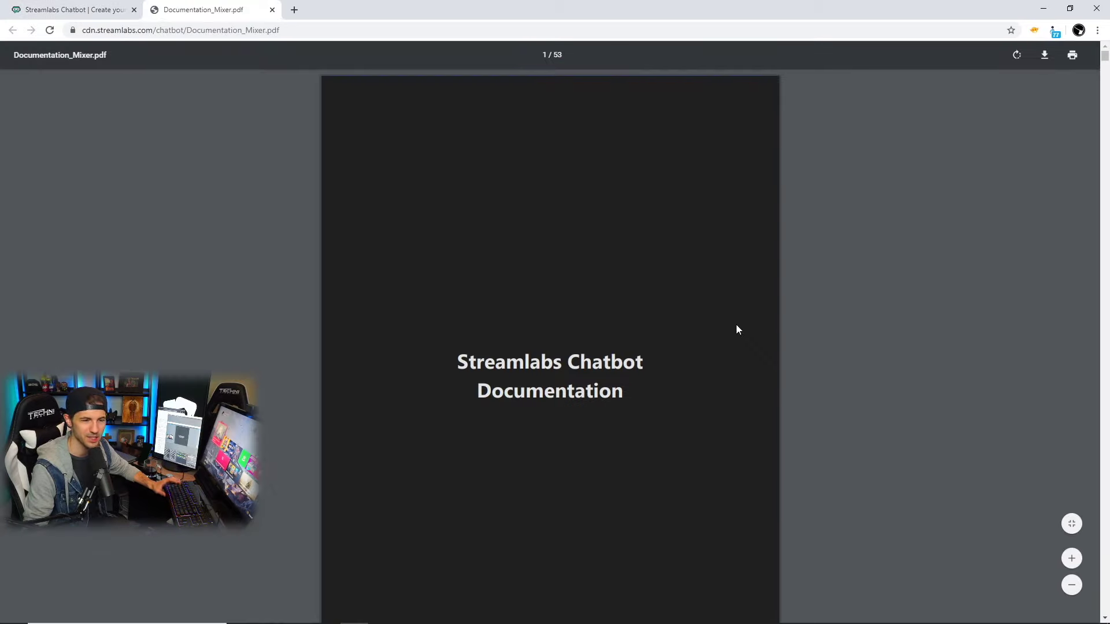
{"action": "scroll", "coordinate": [737, 325], "scroll_direction": "down", "scroll_amount": 1}
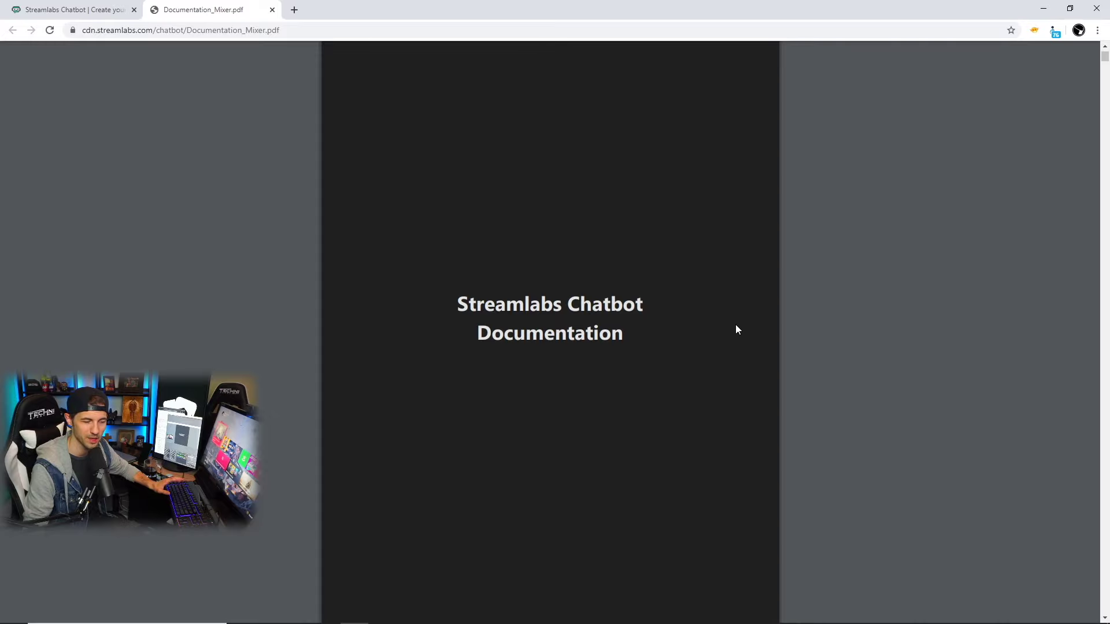
{"action": "scroll", "coordinate": [717, 325], "scroll_direction": "down", "scroll_amount": 6}
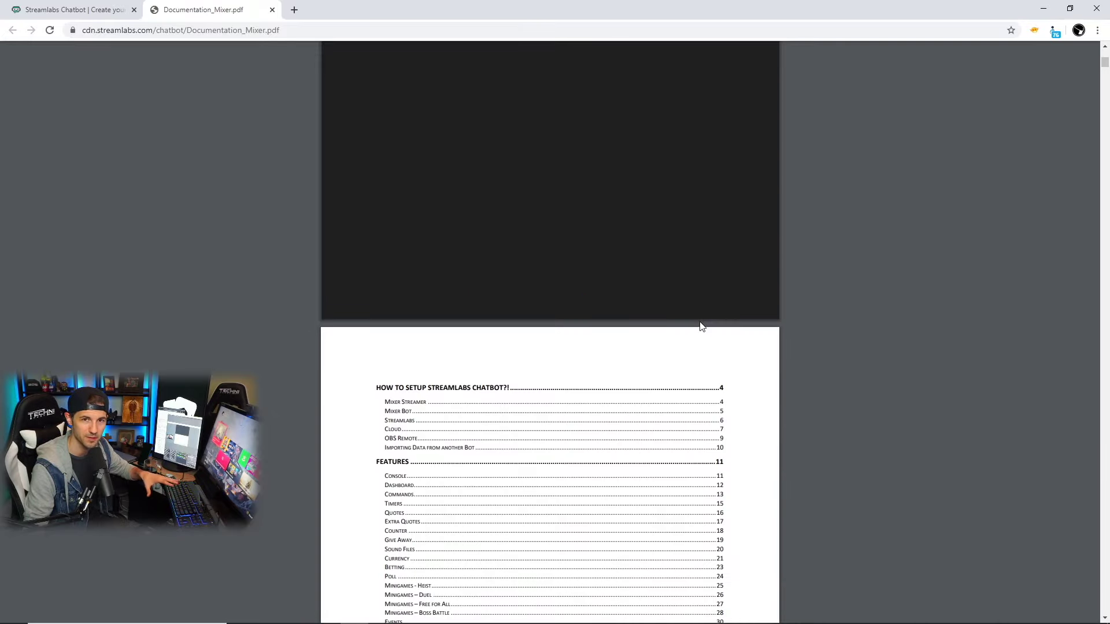
{"action": "scroll", "coordinate": [701, 326], "scroll_direction": "down", "scroll_amount": 2}
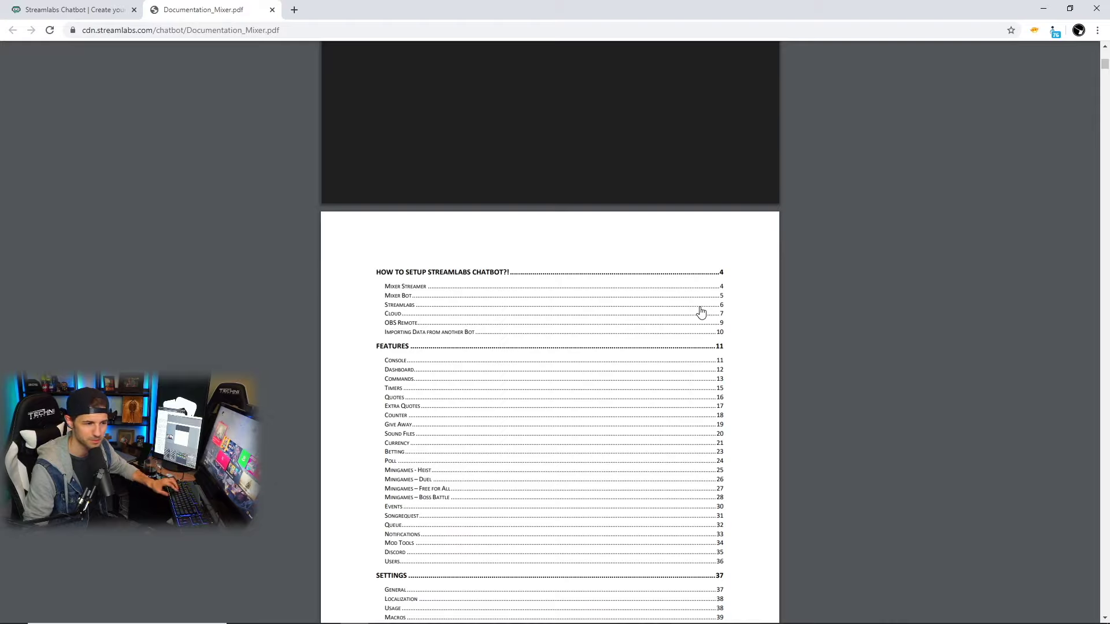
{"action": "key", "text": "alt+Tab"}
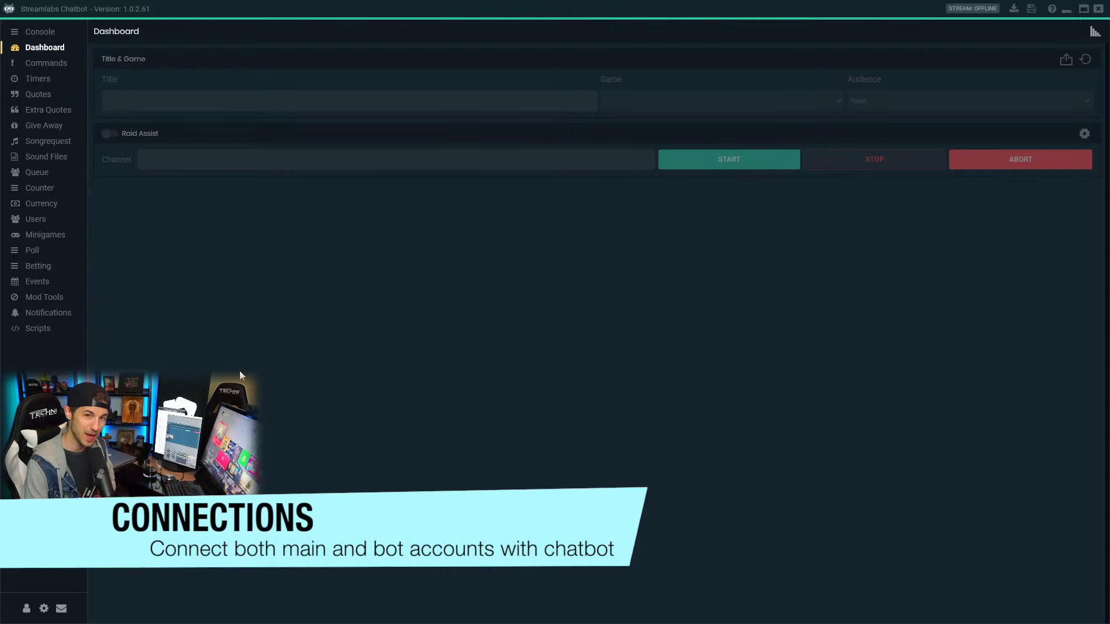
Generate the Mixer Streamer OAuth token by signing in with Microsoft and approving access.
{"action": "left_click", "coordinate": [26, 609]}
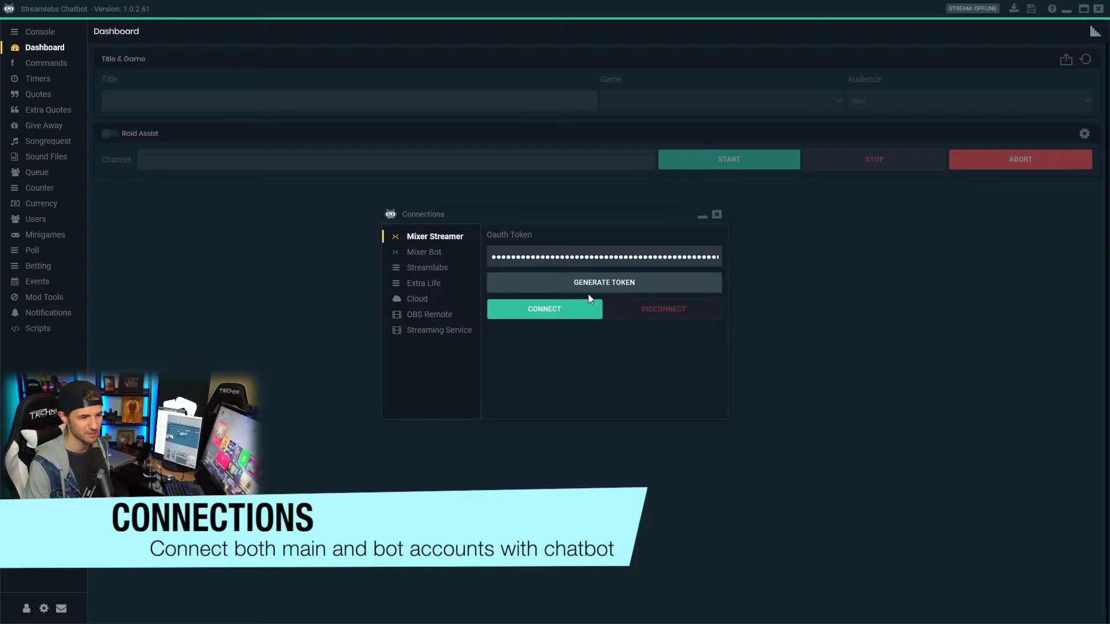
{"action": "left_click", "coordinate": [636, 289]}
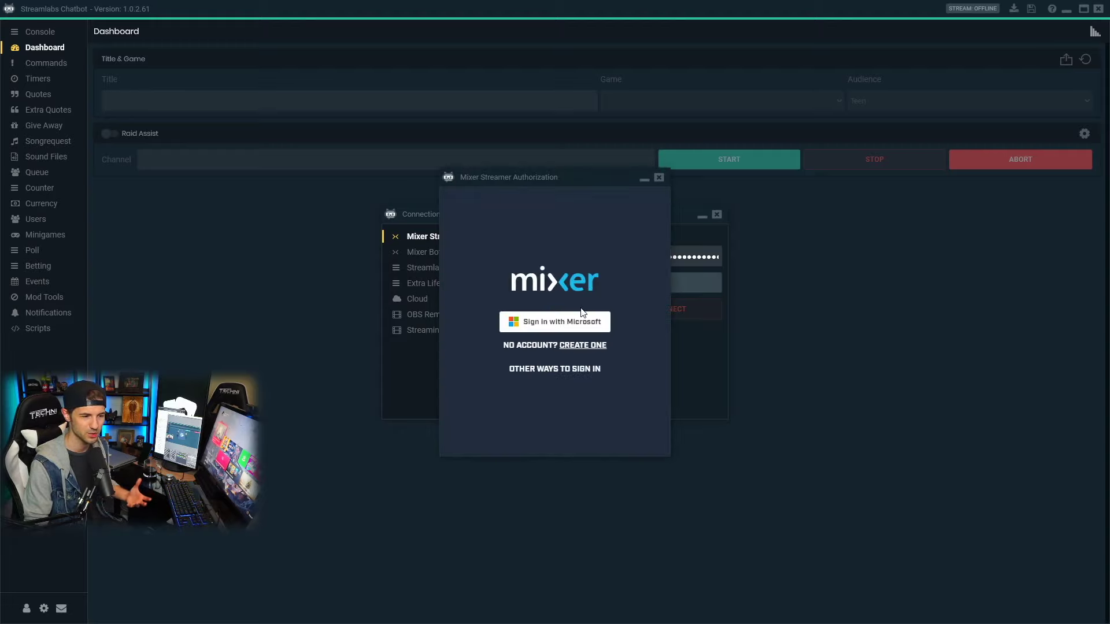
{"action": "left_click", "coordinate": [529, 326]}
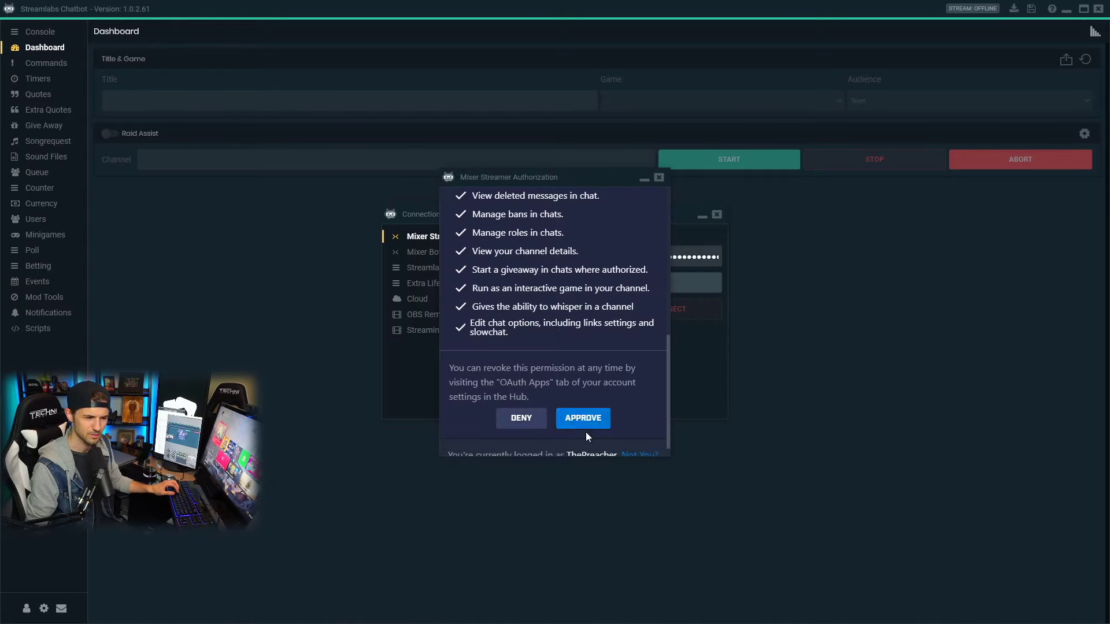
{"action": "left_click", "coordinate": [591, 417]}
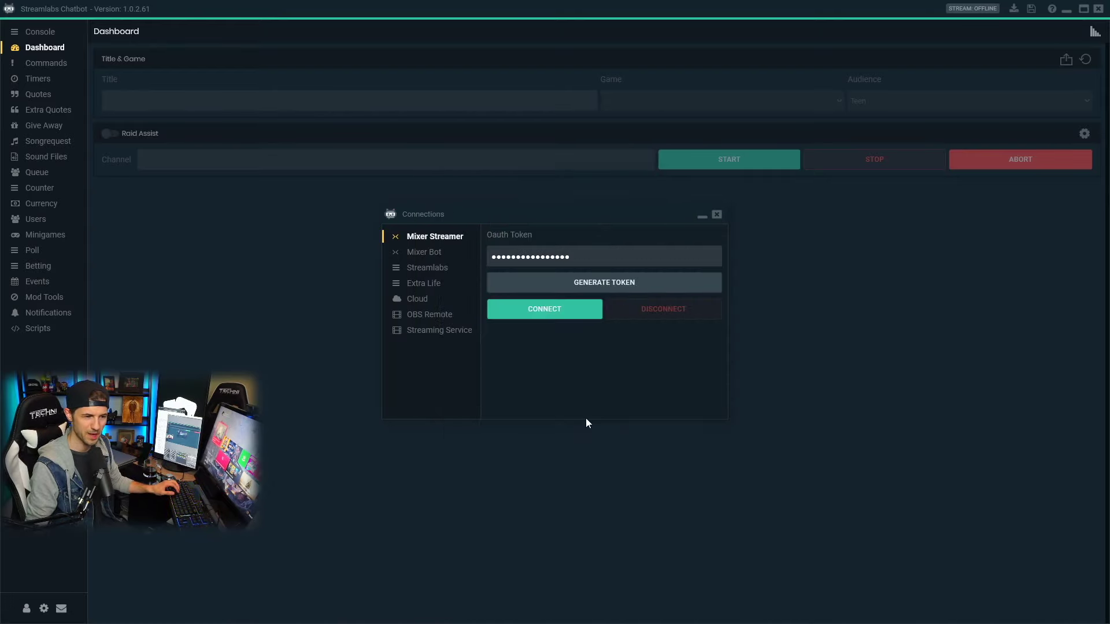
Start generating a Mixer Bot token through a Microsoft sign-in.
{"action": "left_click", "coordinate": [433, 254]}
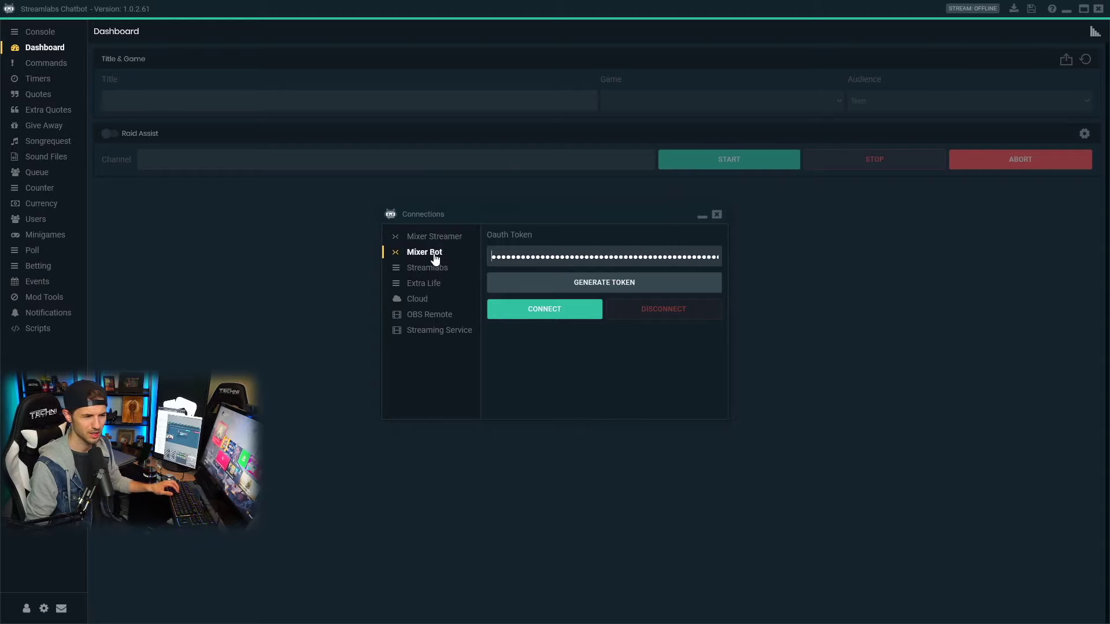
{"action": "left_click", "coordinate": [652, 284]}
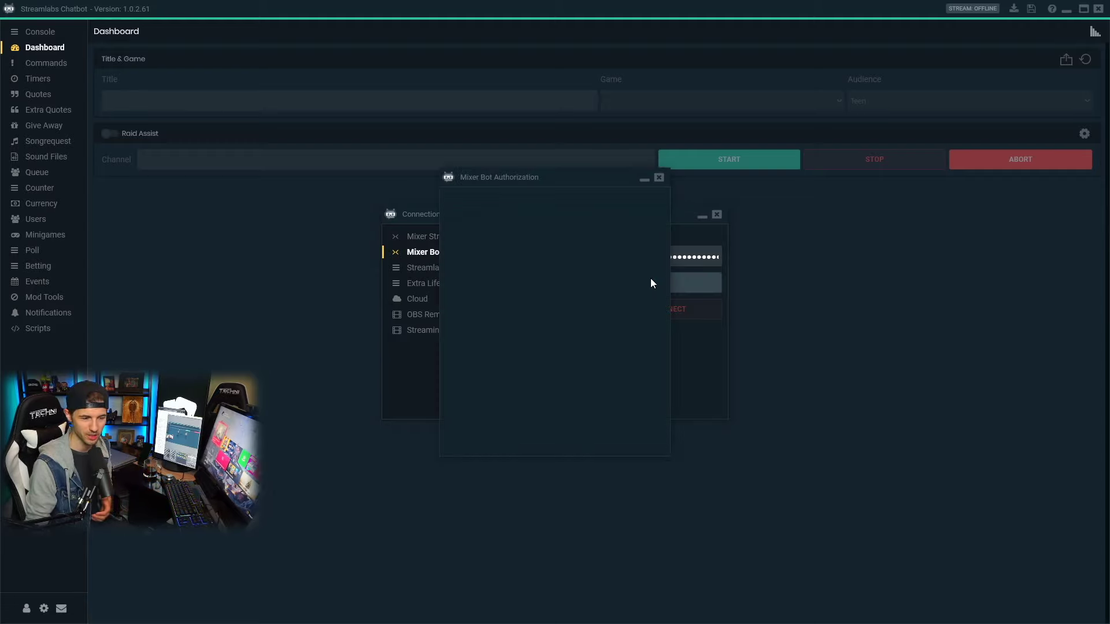
{"action": "left_click", "coordinate": [527, 323]}
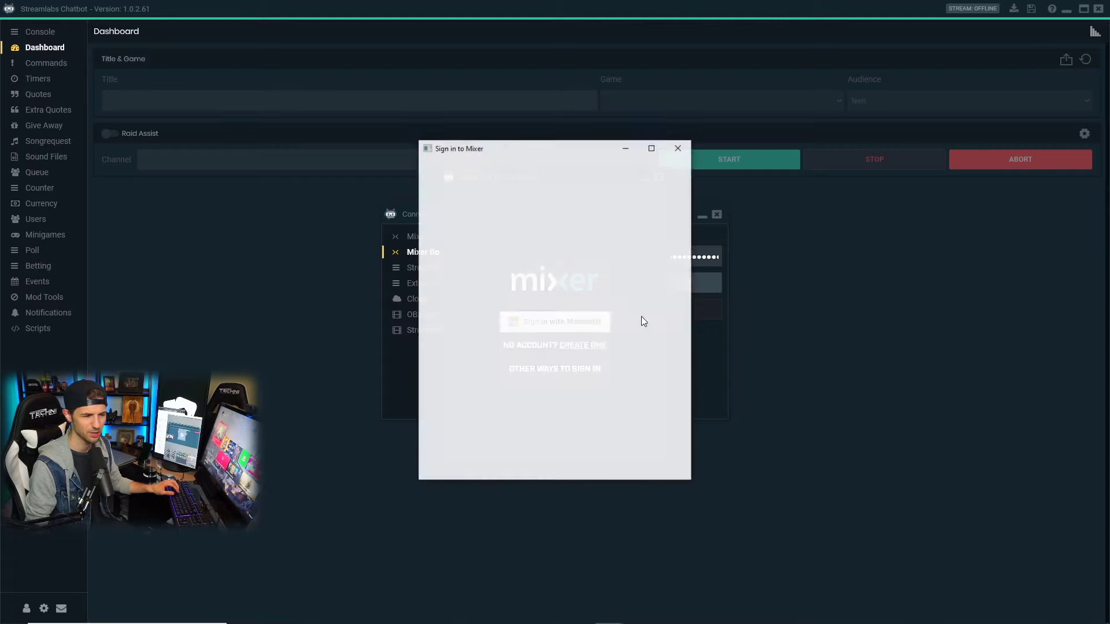
Enter the bot account's sign-in e-mail and check that both clients are connected.
{"action": "key", "text": "ctrl+v"}
{"action": "key", "text": "ctrl+a"}
{"action": "key", "text": "BackSpace"}
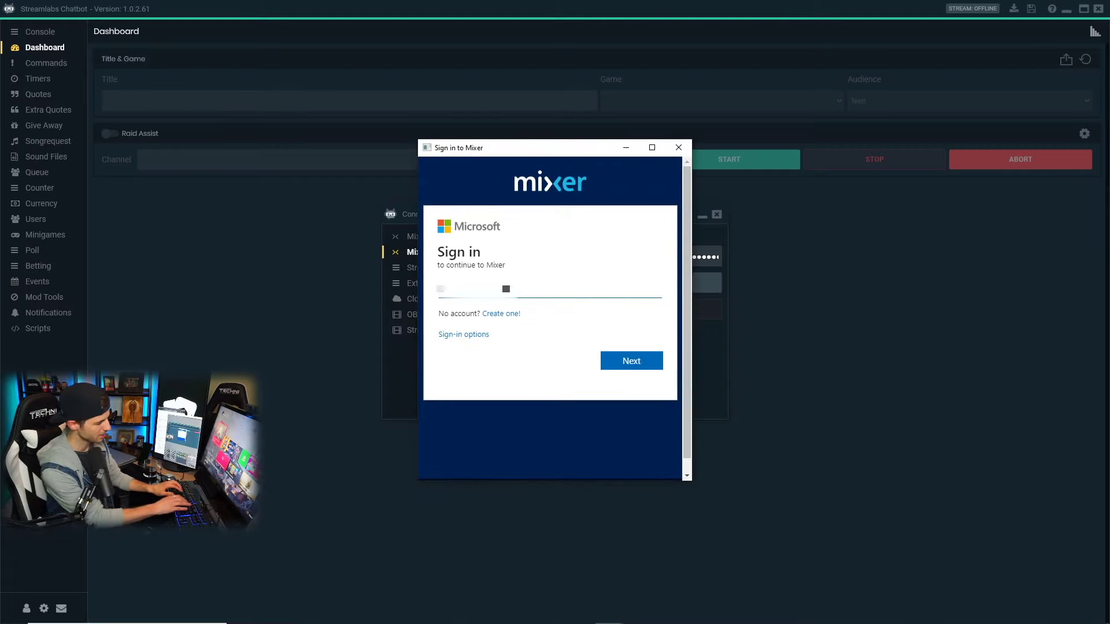
{"action": "type", "text": "unreadableunreadable"}
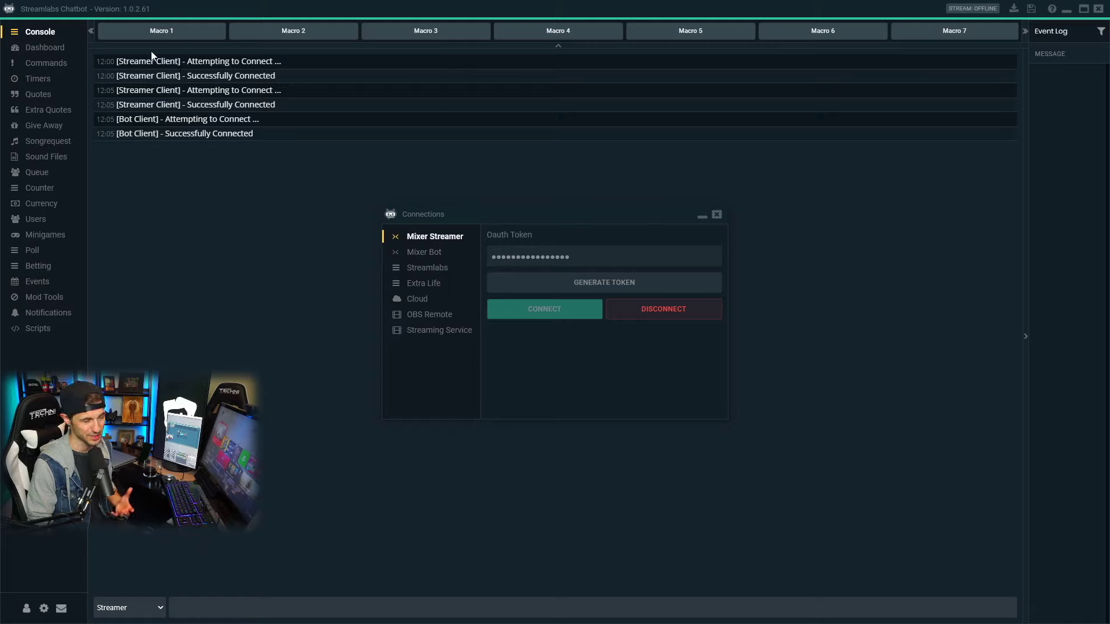
{"action": "left_click_drag", "start_coordinate": [263, 136], "coordinate": [170, 91]}
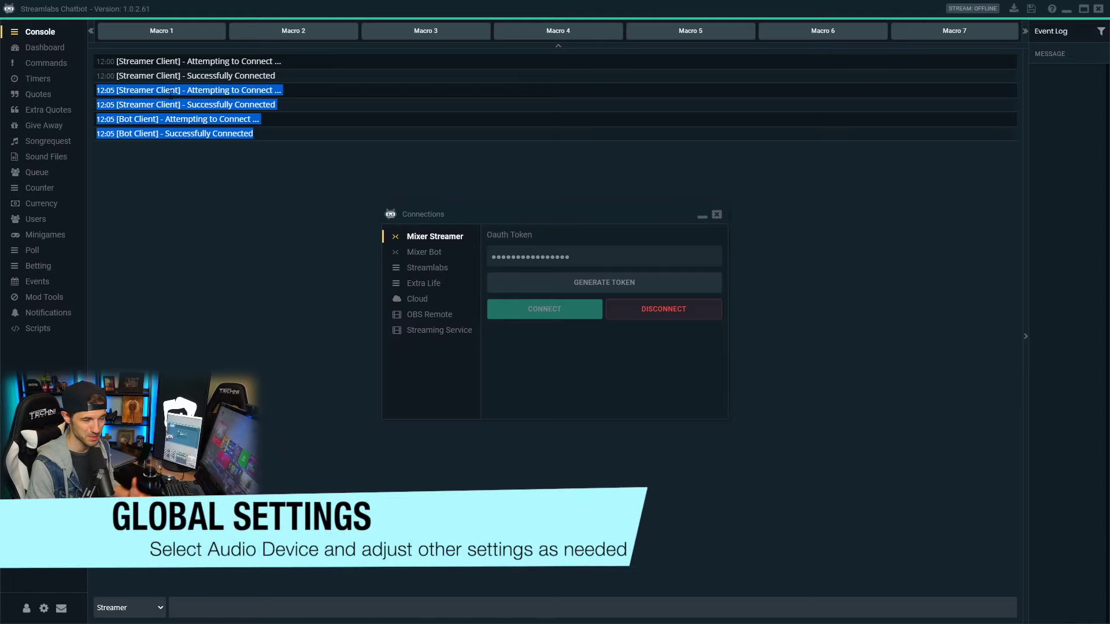
Keep Default as the audio device in General settings, look over the options, and close Settings.
{"action": "left_click", "coordinate": [44, 609]}
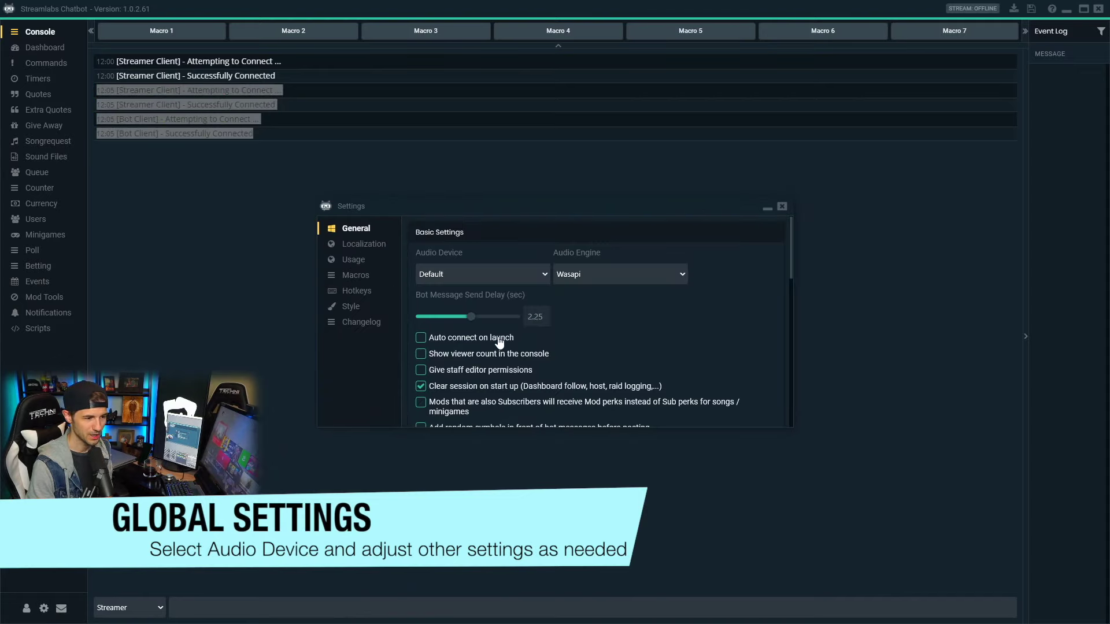
{"action": "left_click", "coordinate": [472, 282]}
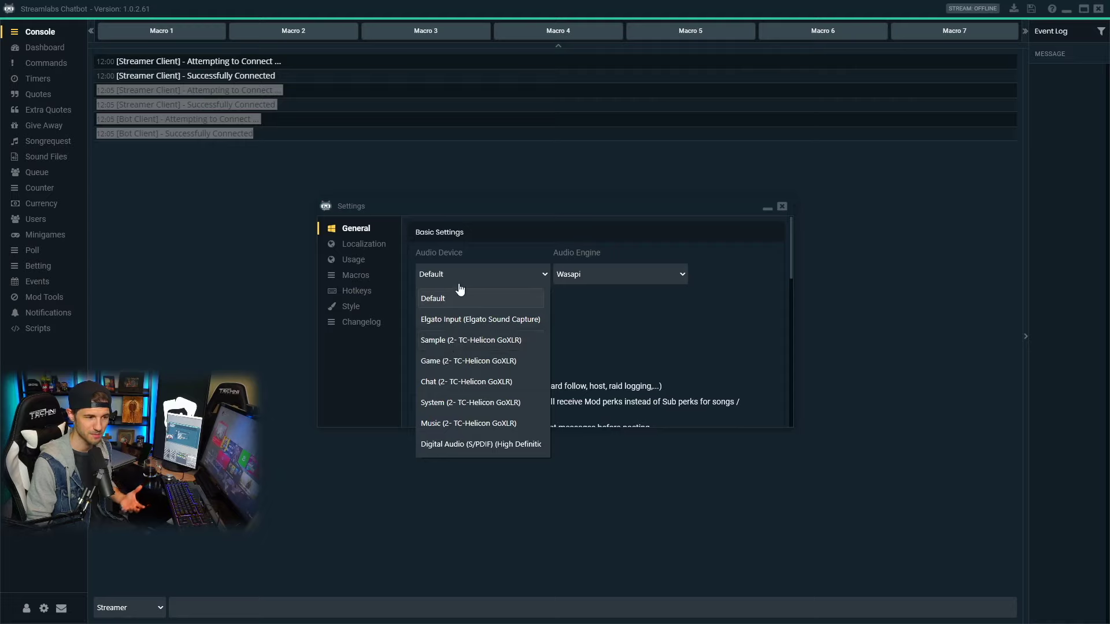
{"action": "left_click", "coordinate": [460, 289]}
{"action": "scroll", "coordinate": [526, 311], "scroll_direction": "down", "scroll_amount": 1}
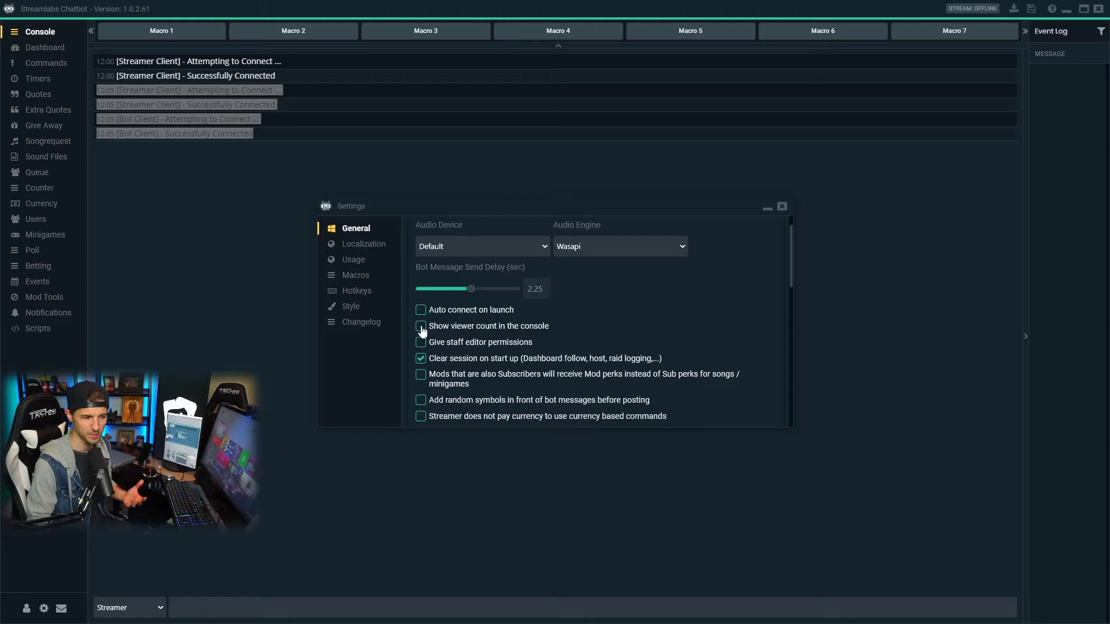
{"action": "left_click", "coordinate": [291, 254]}
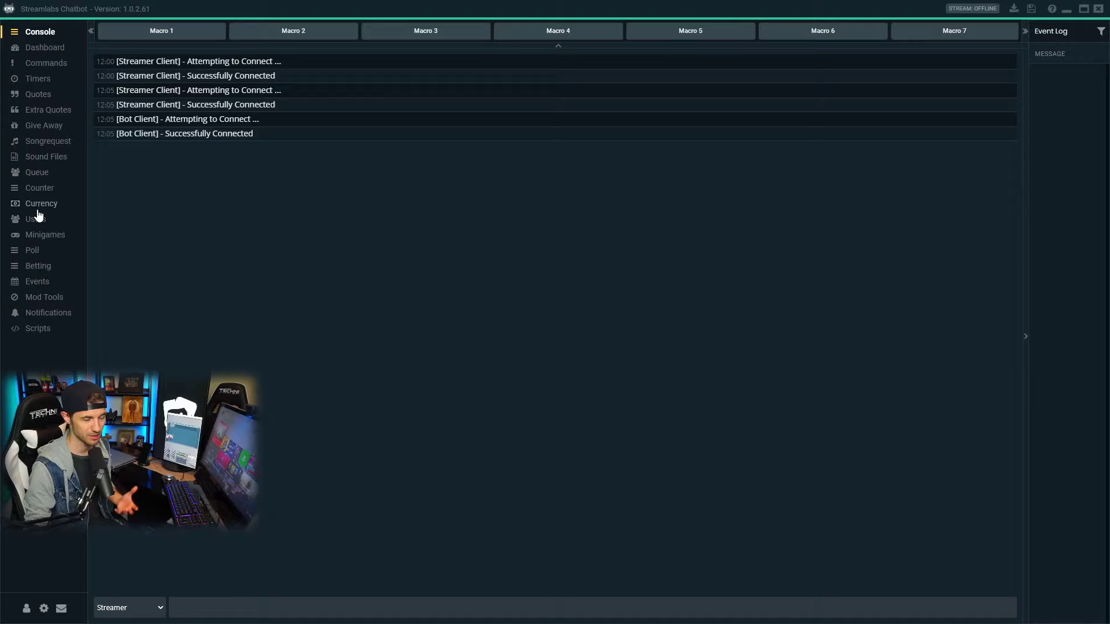
Leave the dashboard audience rating at Teen and go to the empty Commands page.
{"action": "left_click", "coordinate": [46, 50]}
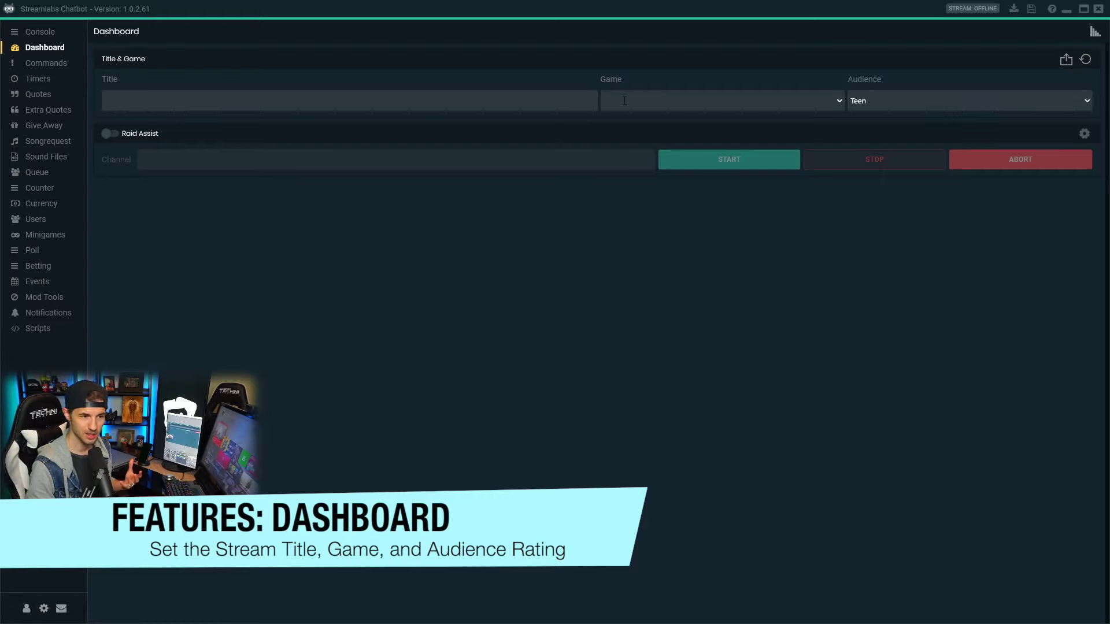
{"action": "left_click", "coordinate": [1087, 100]}
{"action": "left_click", "coordinate": [1084, 102]}
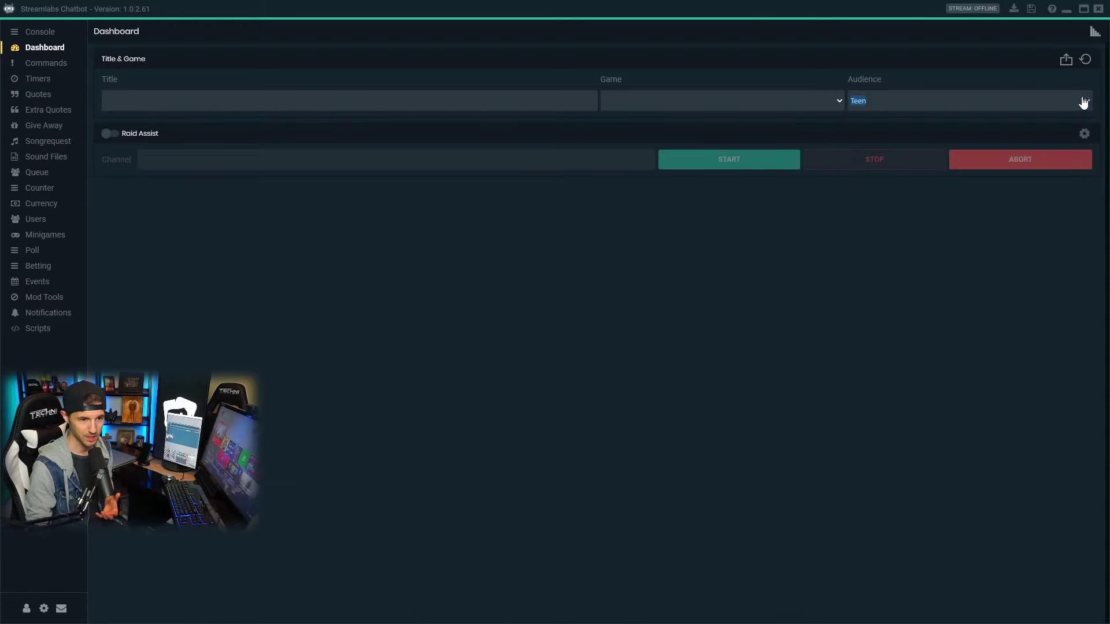
{"action": "left_click", "coordinate": [46, 63]}
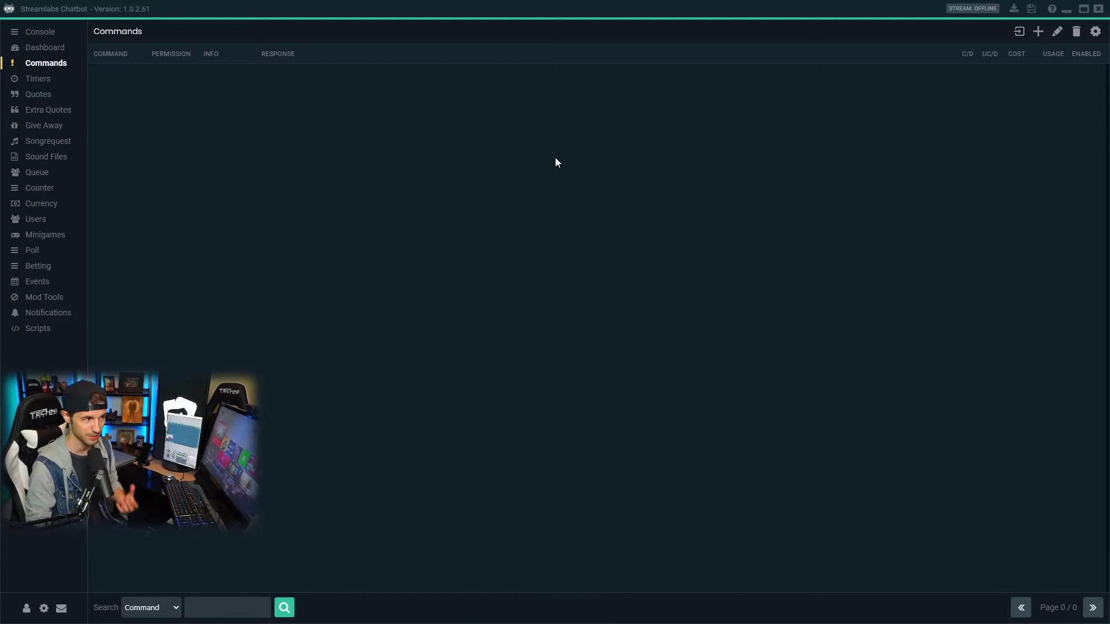
Start a new !twitter command, keeping Stream Chat usage, enabled True and Everyone permission.
{"action": "left_click", "coordinate": [1037, 34]}
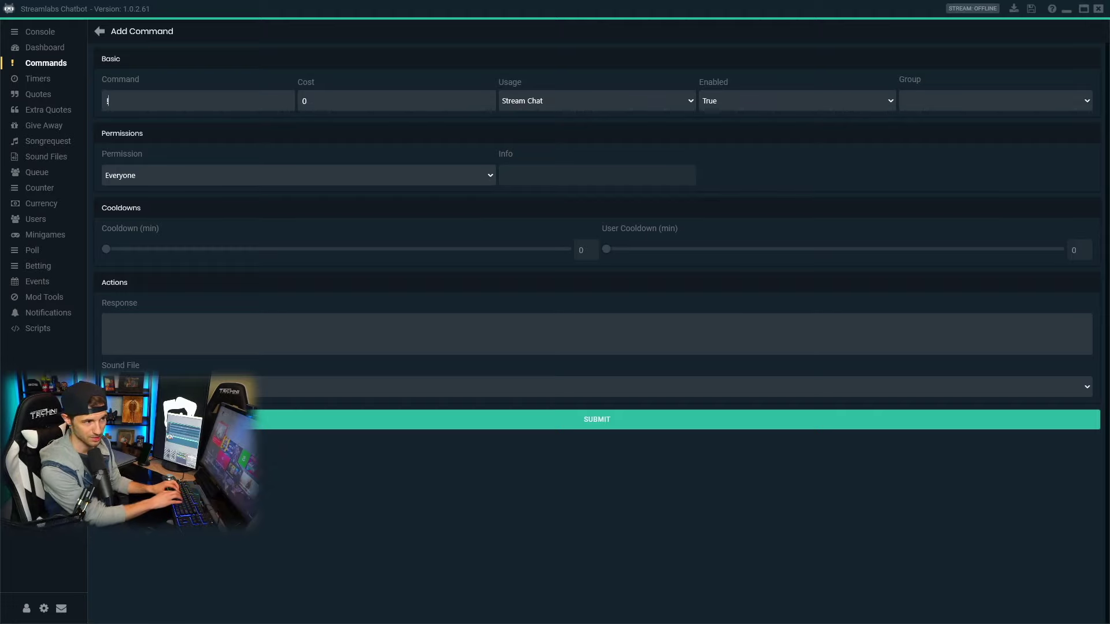
{"action": "type", "text": "twitter"}
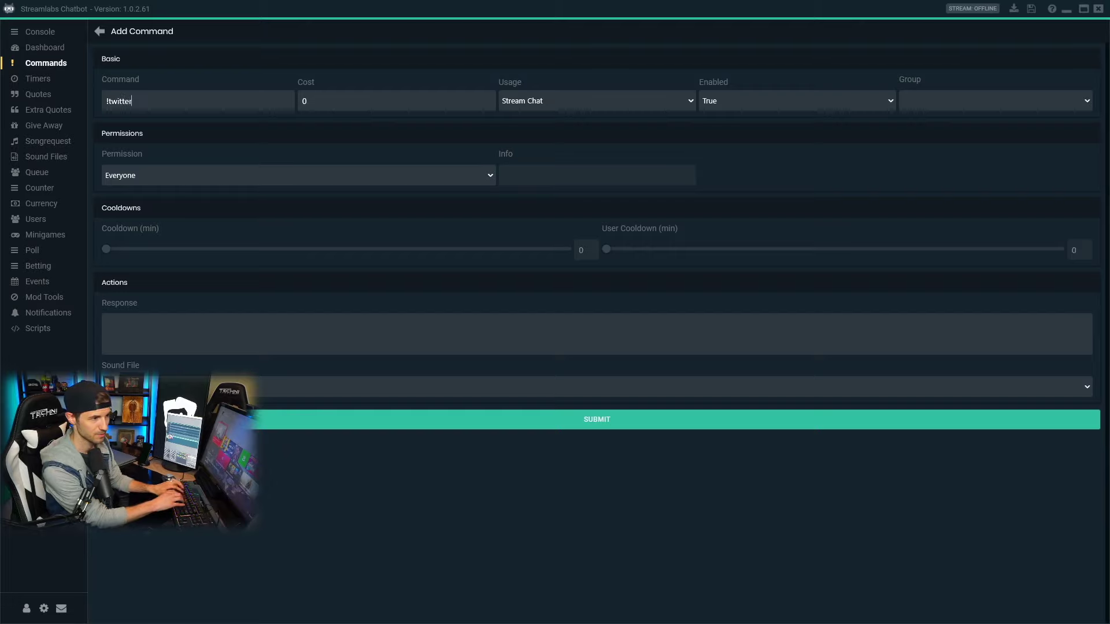
{"action": "left_click_drag", "start_coordinate": [133, 101], "coordinate": [88, 98]}
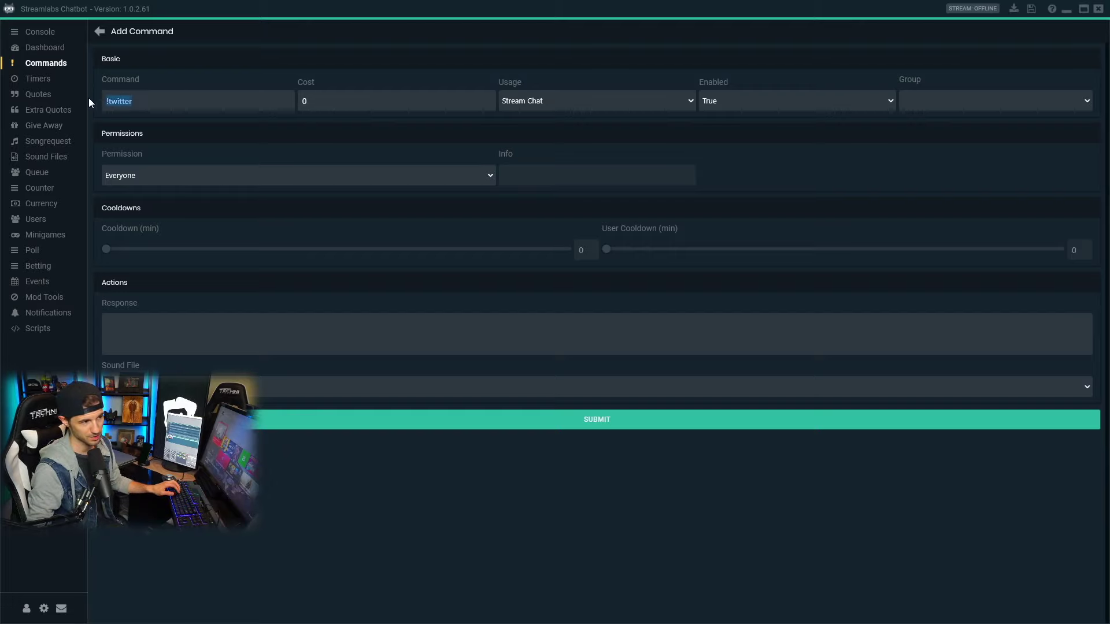
{"action": "left_click", "coordinate": [161, 102]}
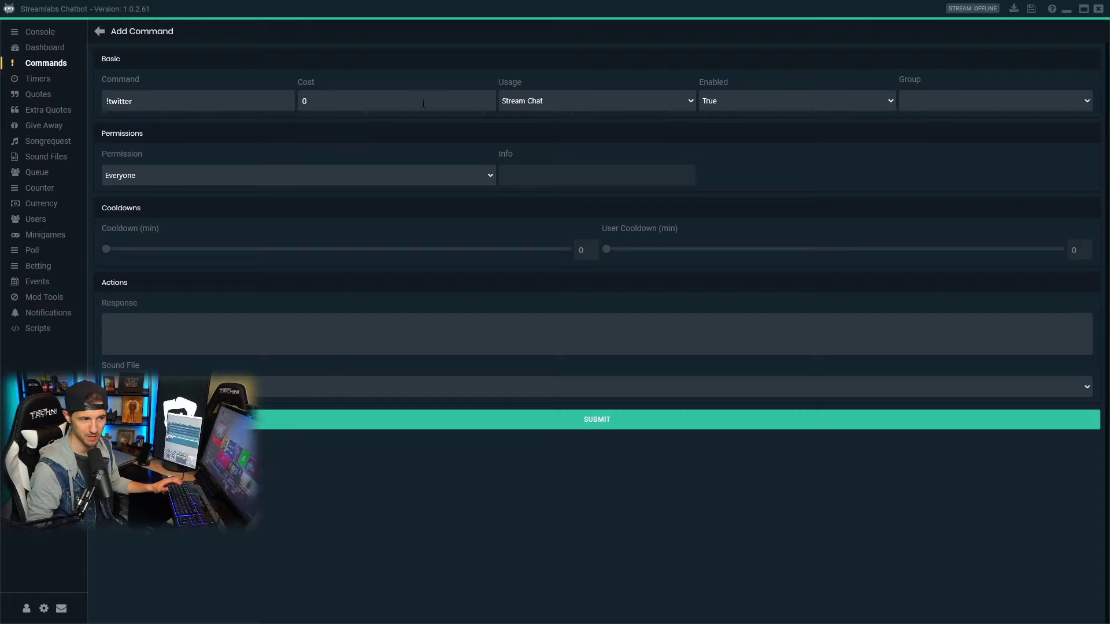
{"action": "left_click", "coordinate": [580, 102]}
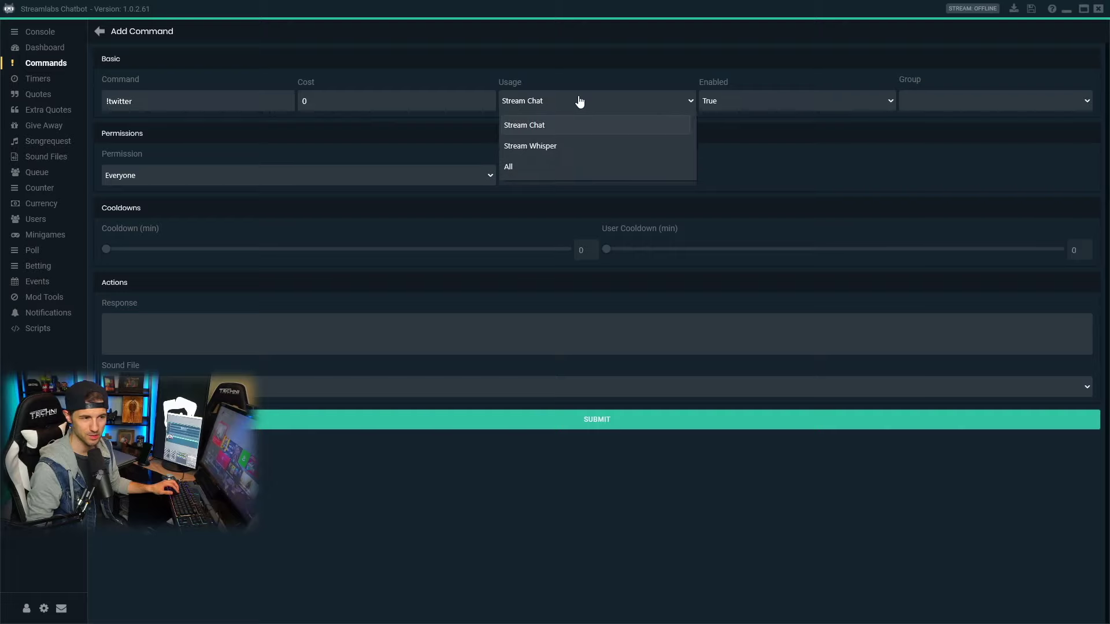
{"action": "left_click", "coordinate": [580, 102]}
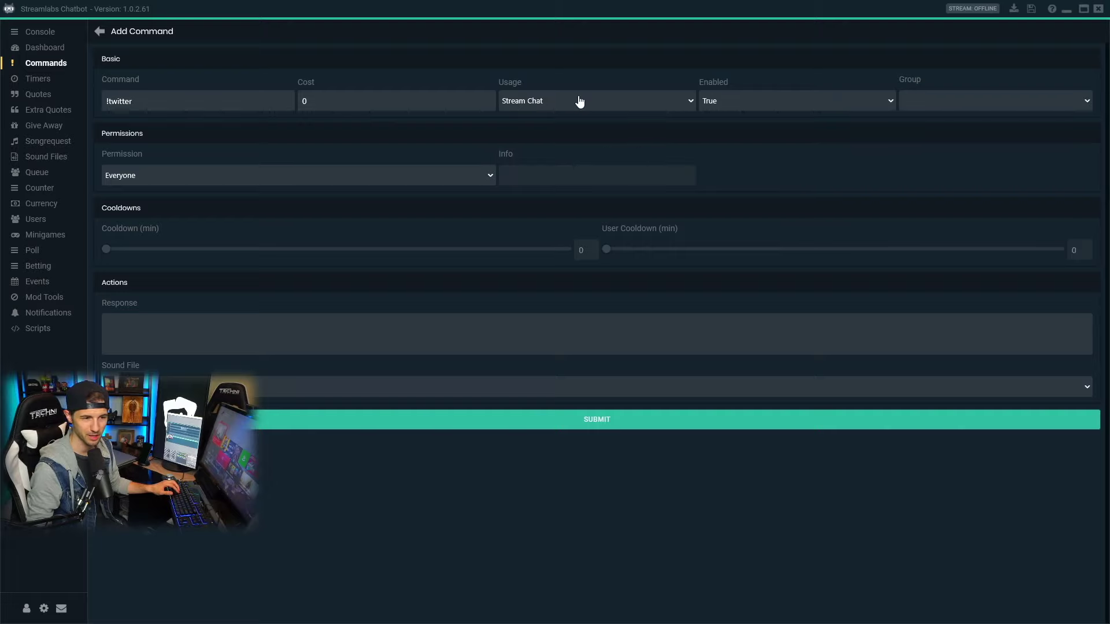
{"action": "left_click", "coordinate": [740, 104]}
{"action": "left_click", "coordinate": [742, 103]}
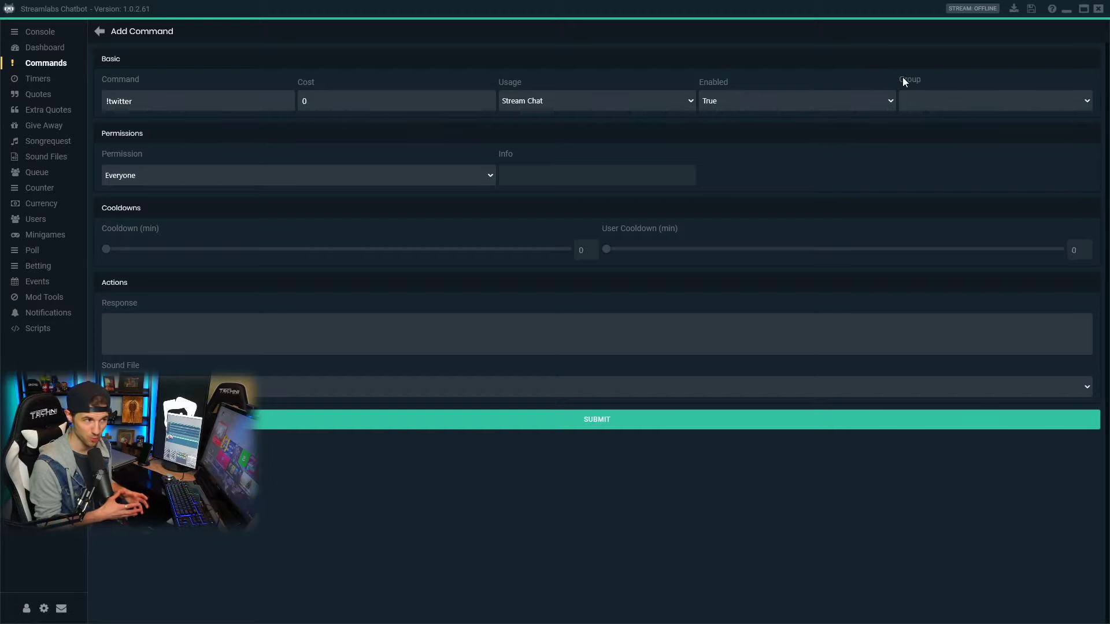
{"action": "left_click", "coordinate": [154, 175]}
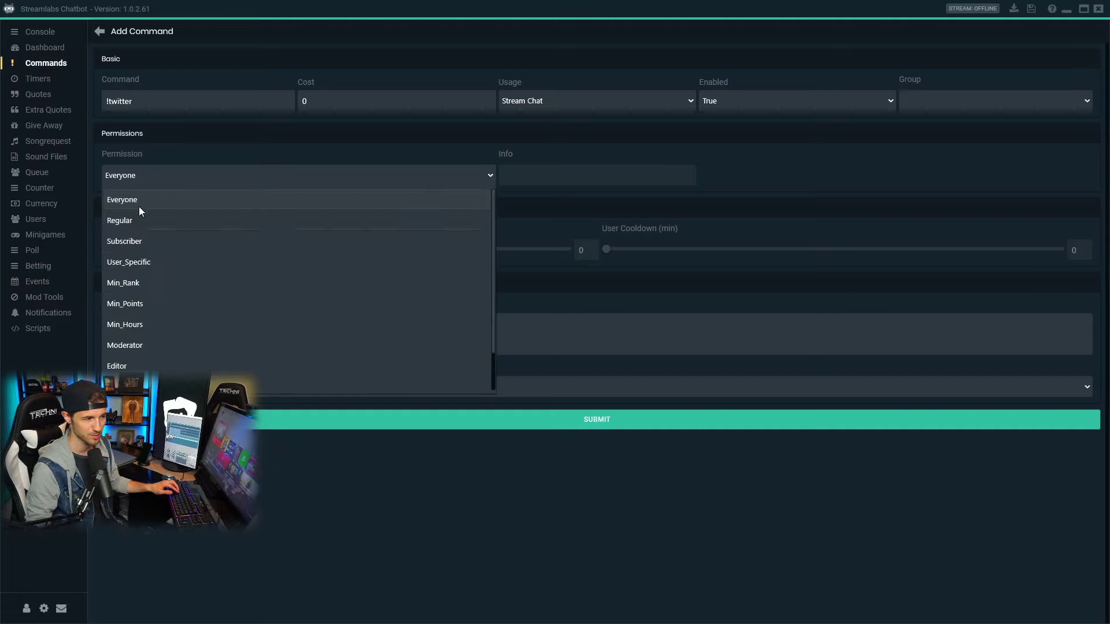
{"action": "left_click", "coordinate": [326, 175]}
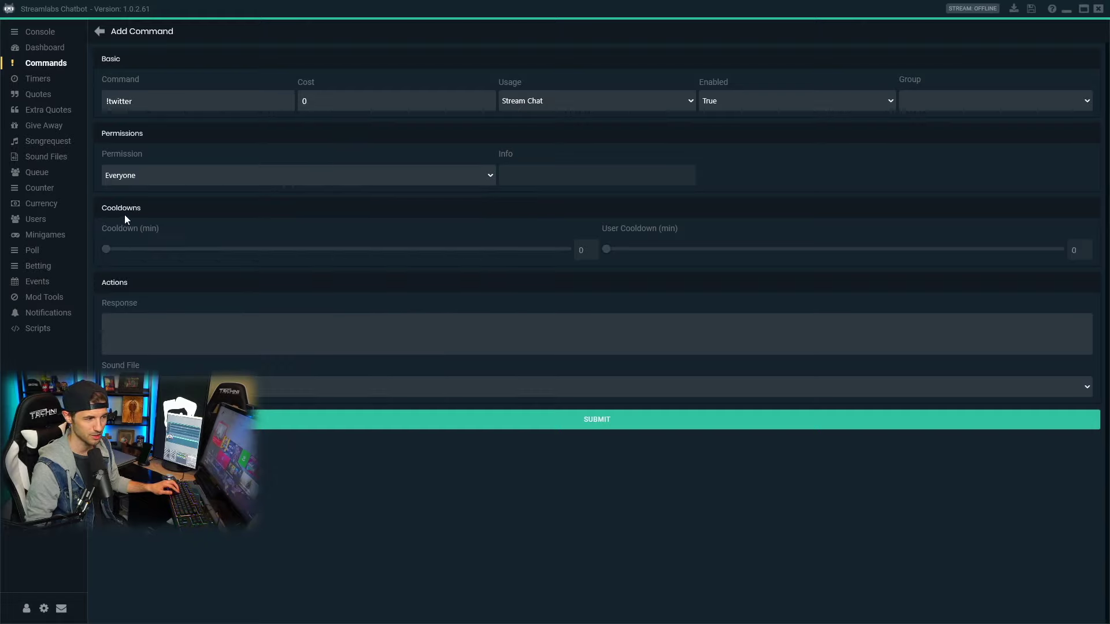
Set the response to the 'Follow ... on Twitter' message with the streamer's Twitter link, and submit.
{"action": "left_click", "coordinate": [142, 325]}
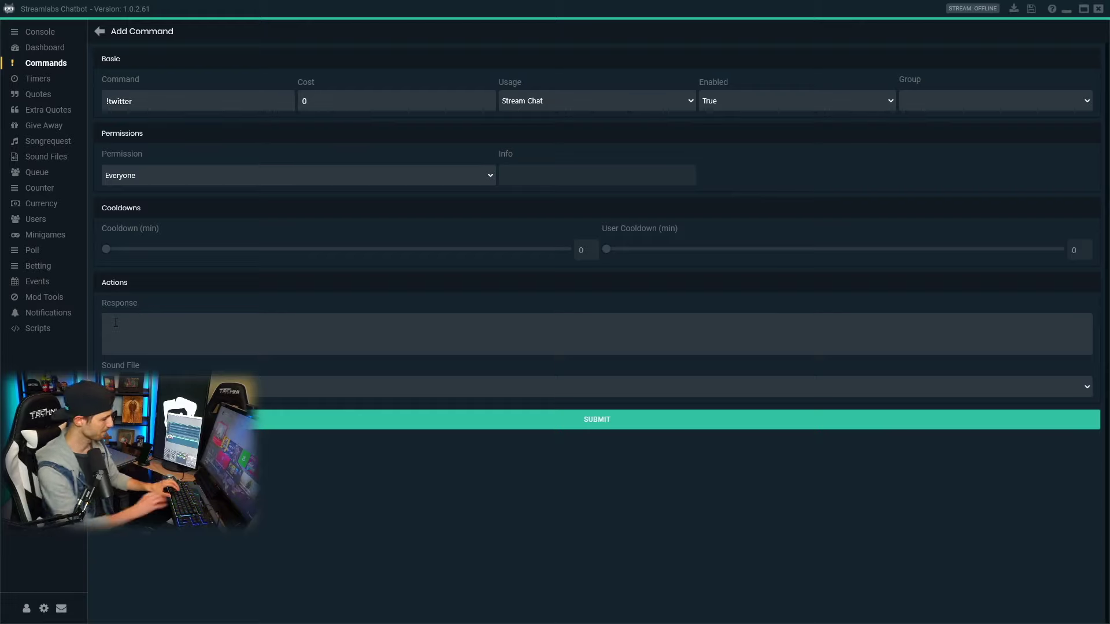
{"action": "type", "text": "www"}
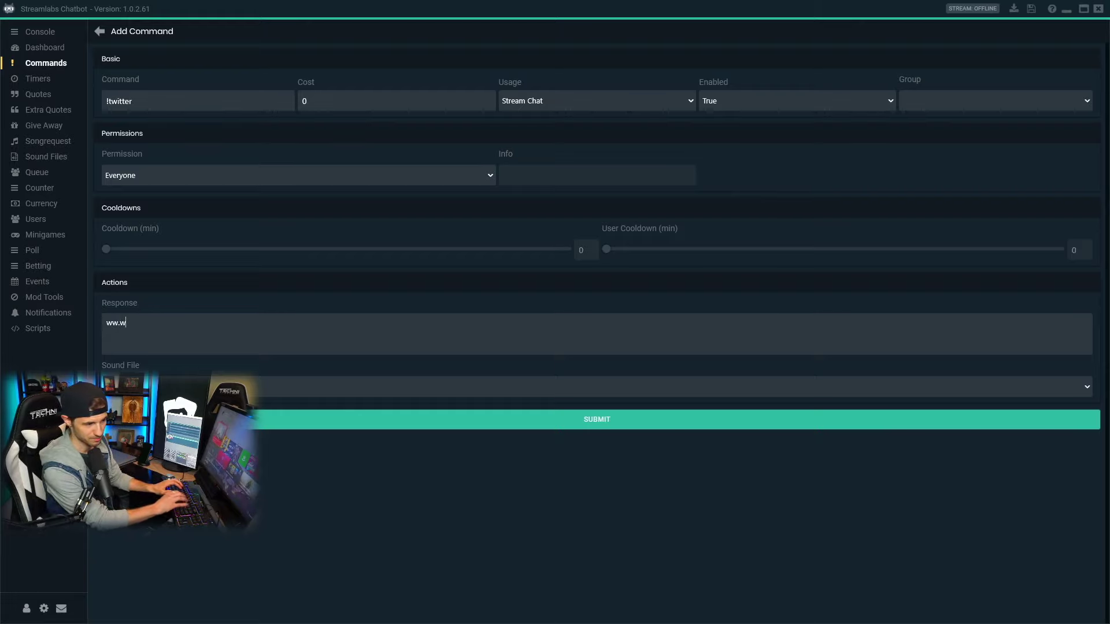
{"action": "key", "text": "BackSpace"}
{"action": "key", "text": "BackSpace"}
{"action": "key", "text": "BackSpace"}
{"action": "type", "text": "Follo"}
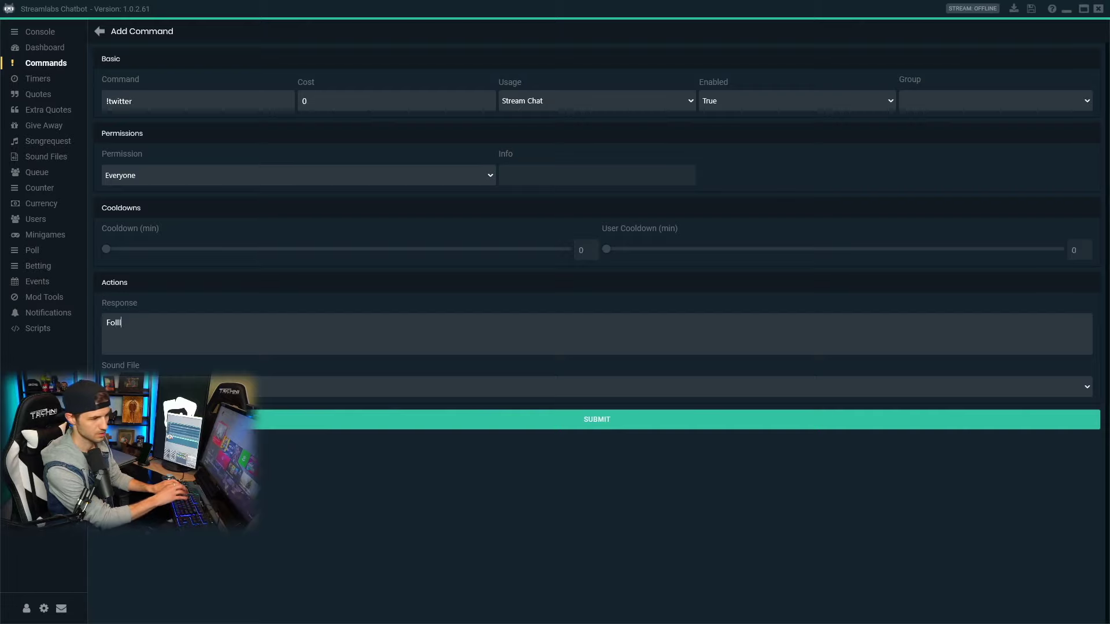
{"action": "key", "text": "BackSpace"}
{"action": "key", "text": "BackSpace"}
{"action": "type", "text": "low "}
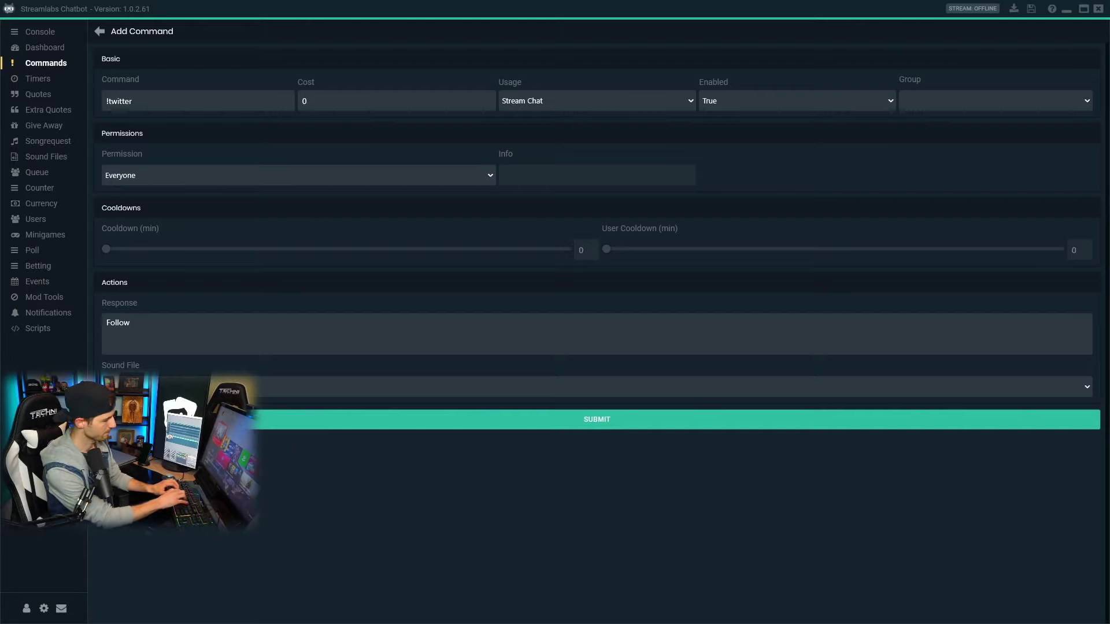
{"action": "type", "text": "Preacher on Twit"}
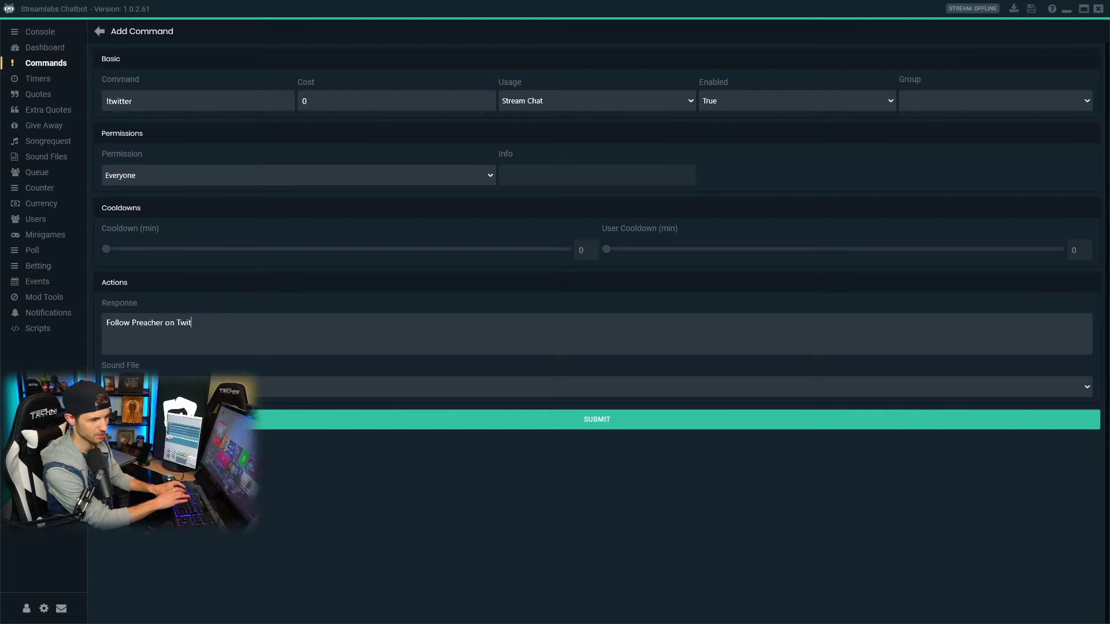
{"action": "type", "text": "ter: www."}
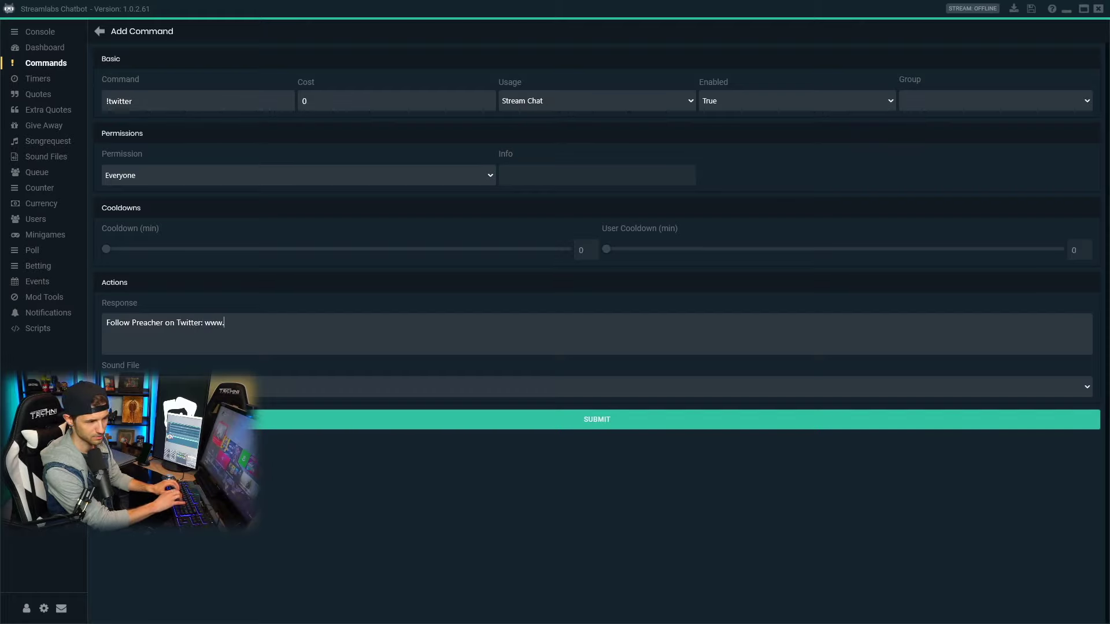
{"action": "type", "text": "twitter.com/thepreacherlive"}
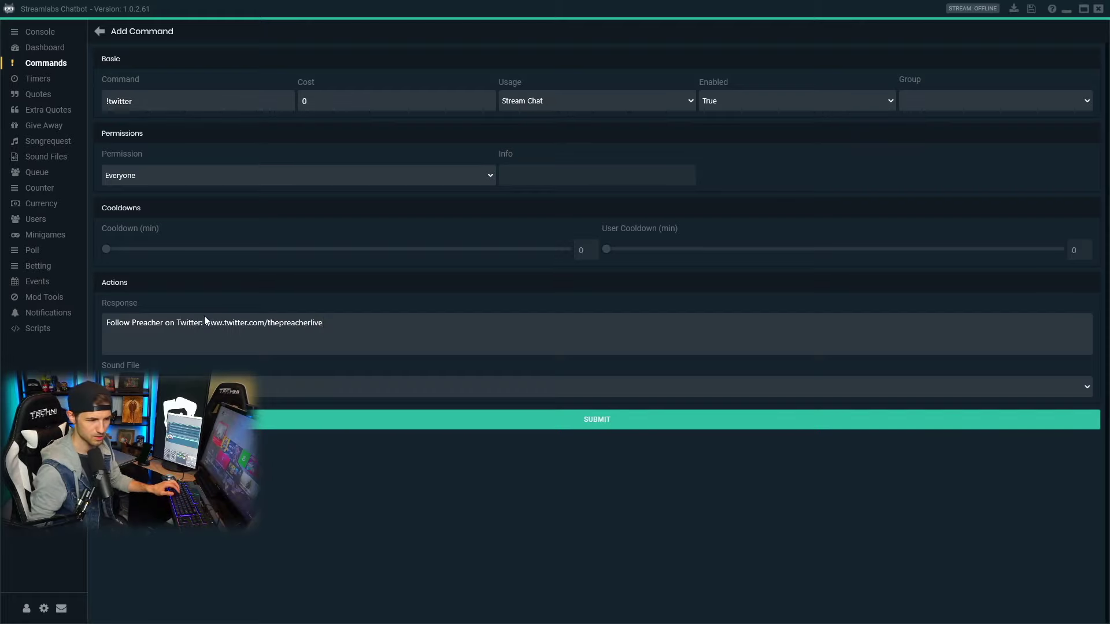
{"action": "left_click", "coordinate": [641, 419]}
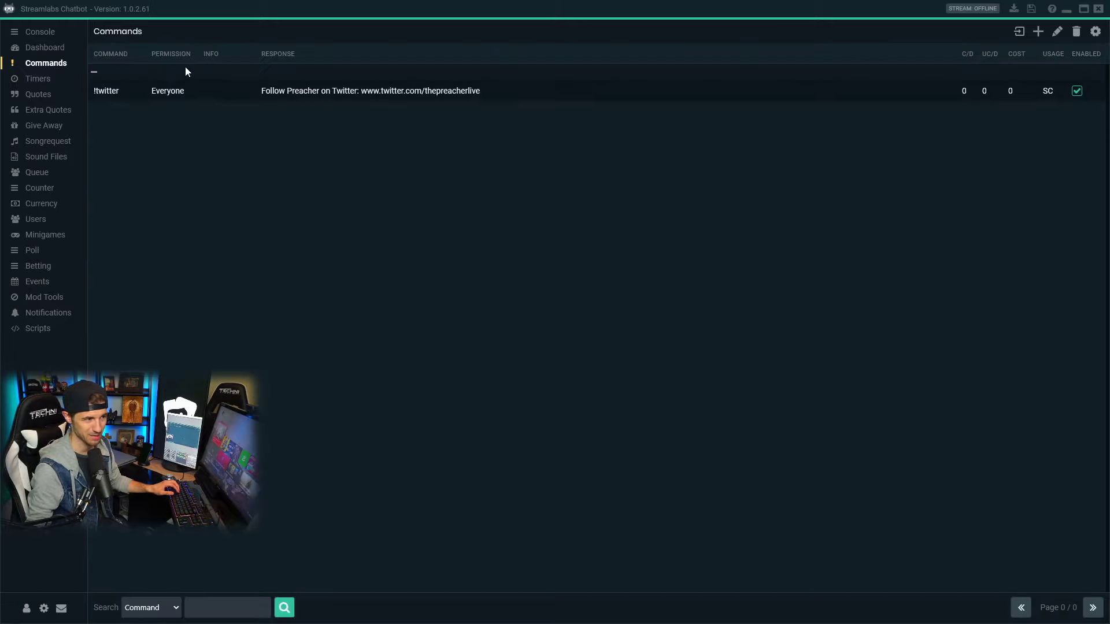
{"action": "left_click", "coordinate": [49, 49]}
{"action": "left_click", "coordinate": [47, 33]}
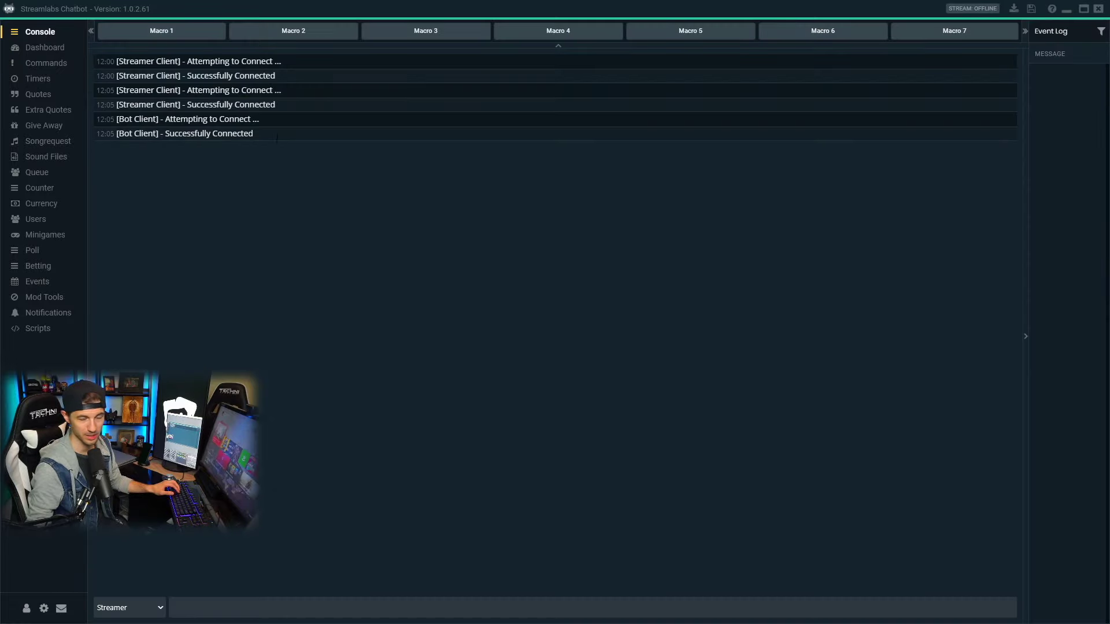
{"action": "left_click", "coordinate": [195, 607]}
{"action": "type", "text": "!twit"}
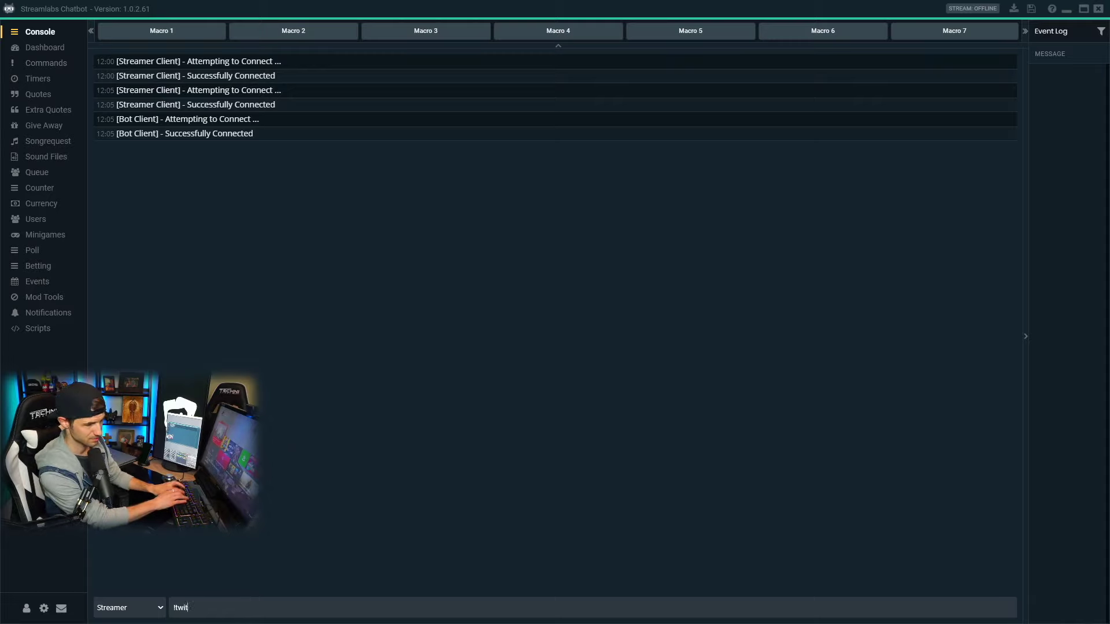
{"action": "type", "text": "ter"}
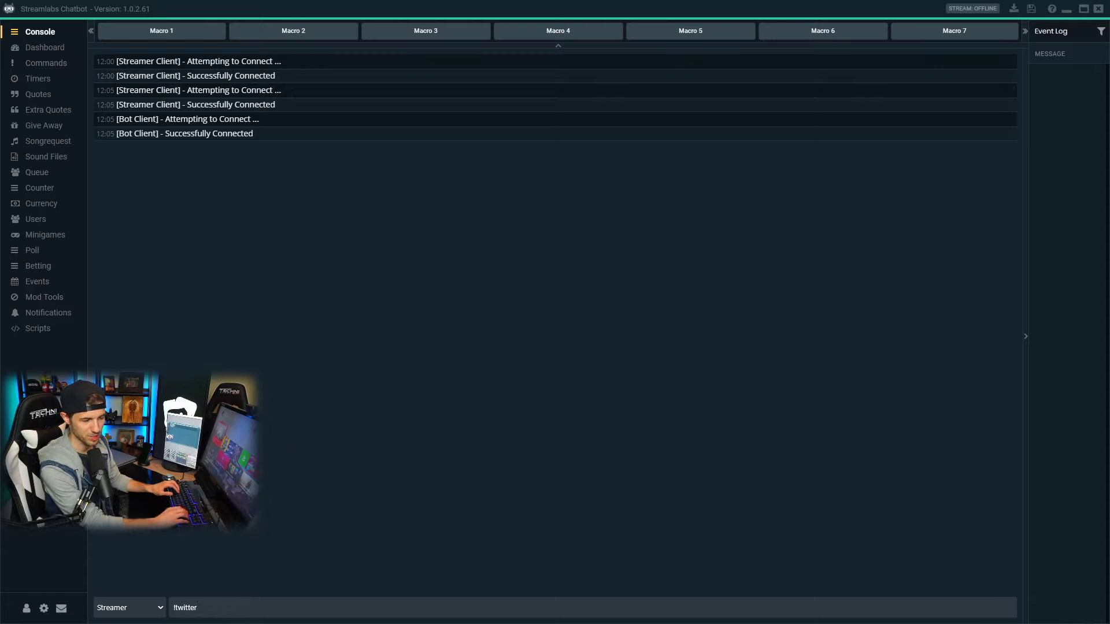
{"action": "key", "text": "Return"}
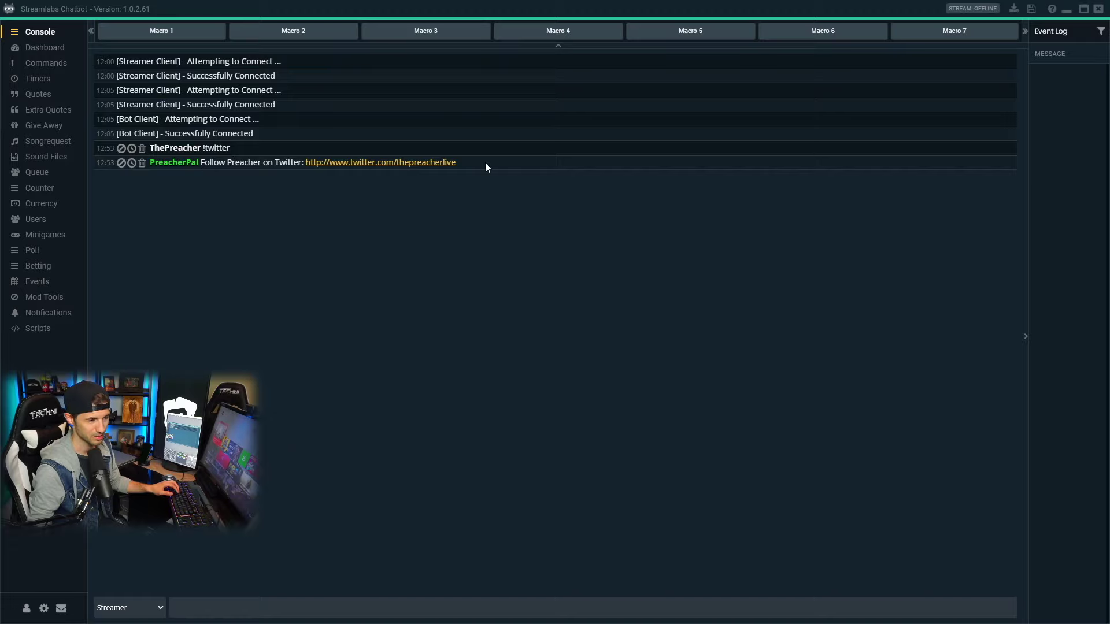
{"action": "left_click", "coordinate": [46, 63]}
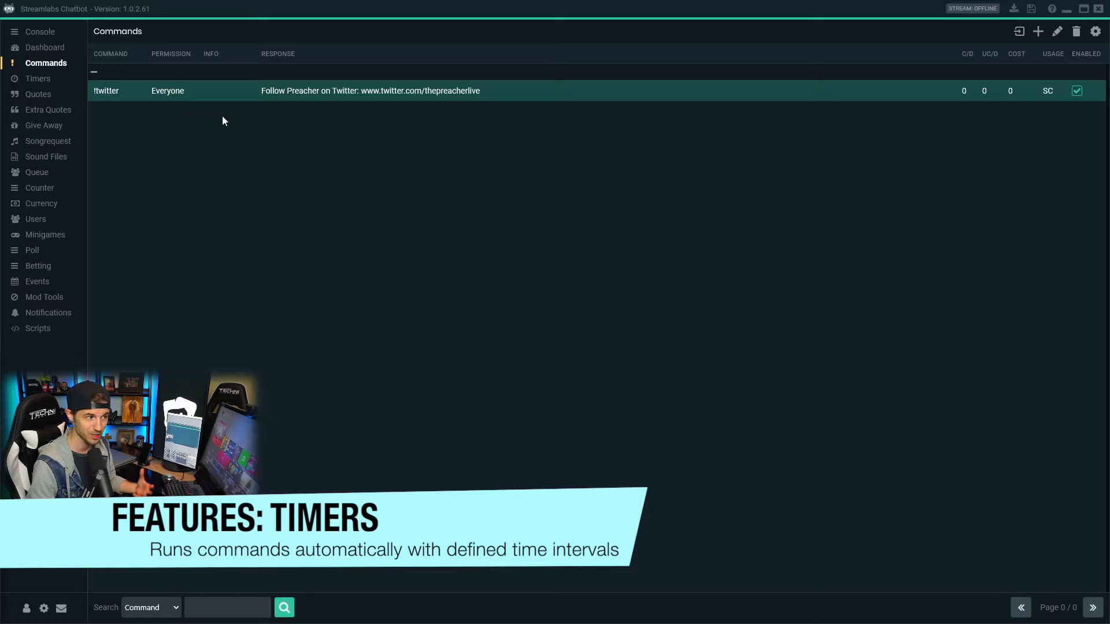
Add a timer named 'twitter' whose response is '!twitter'.
{"action": "left_click", "coordinate": [36, 79]}
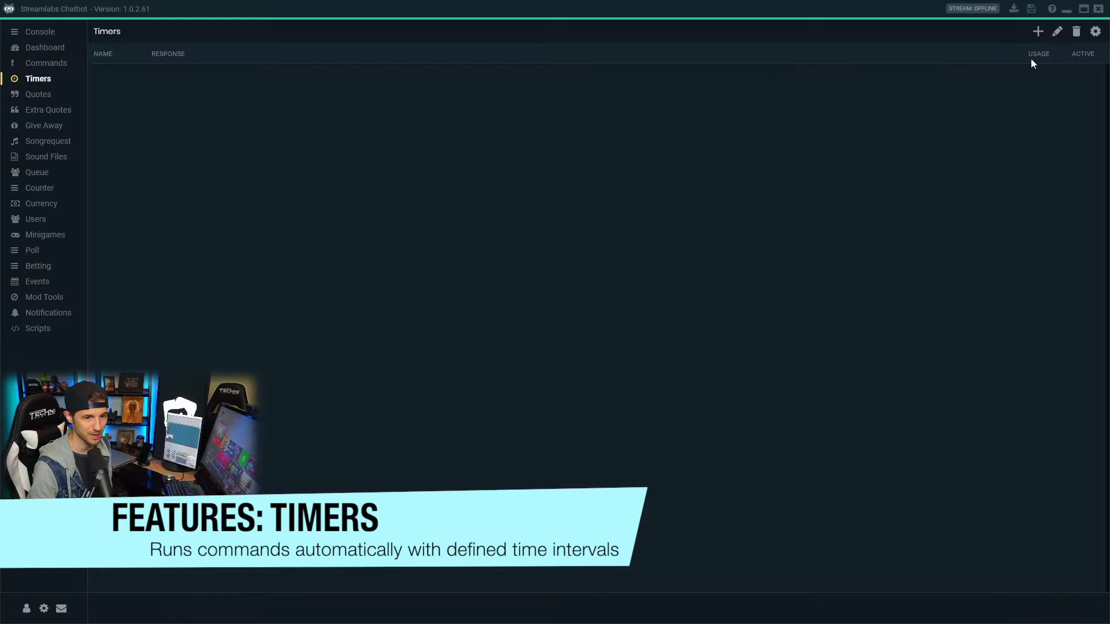
{"action": "left_click", "coordinate": [1039, 32]}
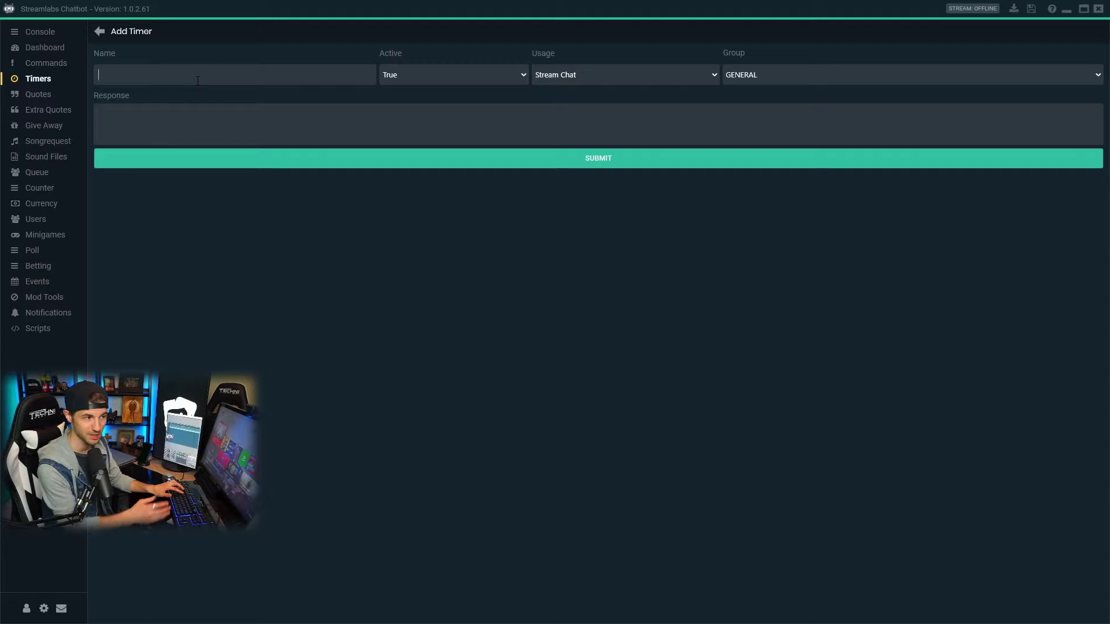
{"action": "type", "text": "witter"}
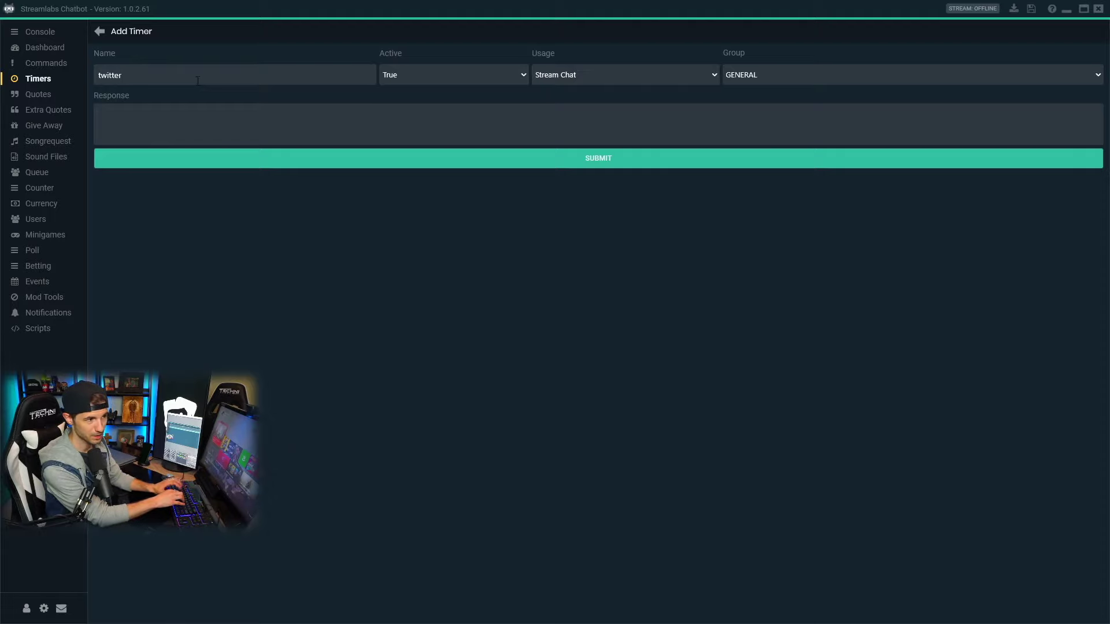
{"action": "type", "text": "!"}
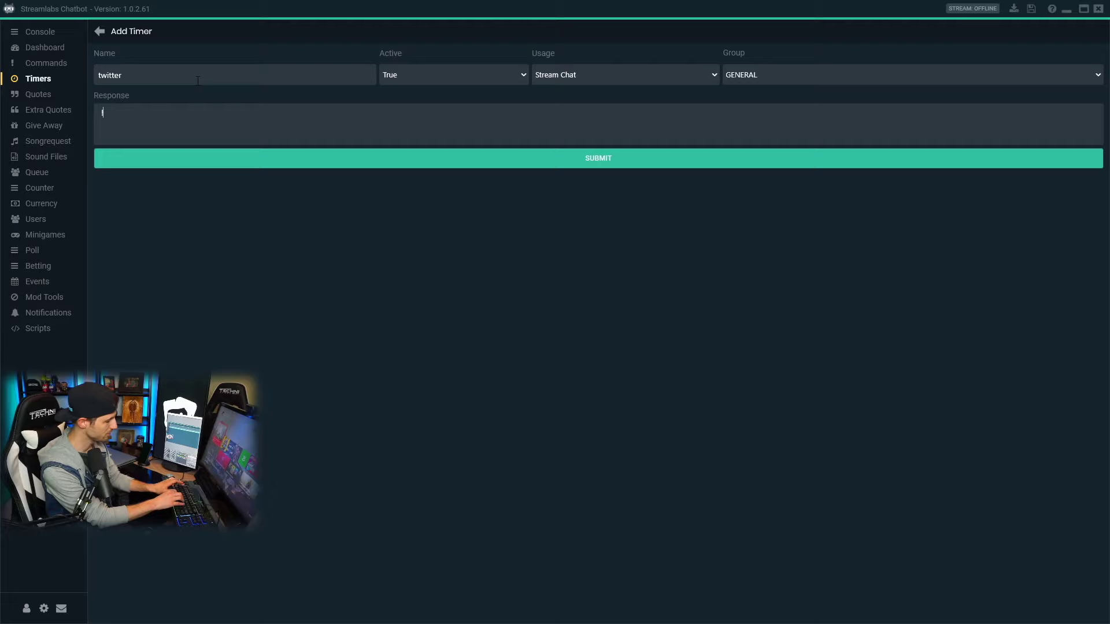
{"action": "type", "text": "twitter"}
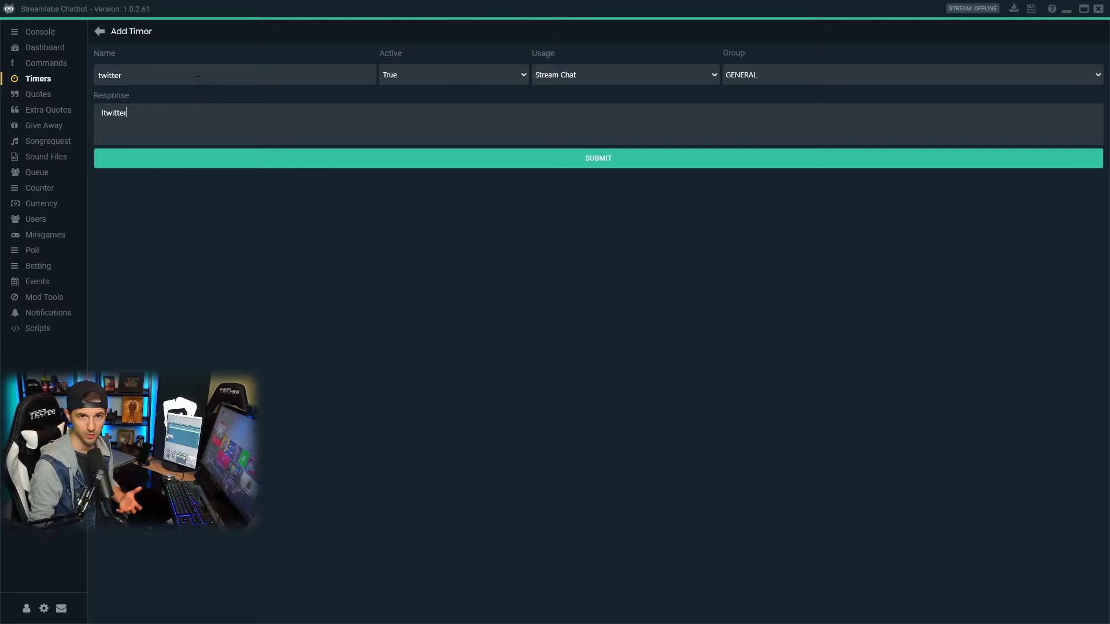
{"action": "left_click", "coordinate": [566, 167]}
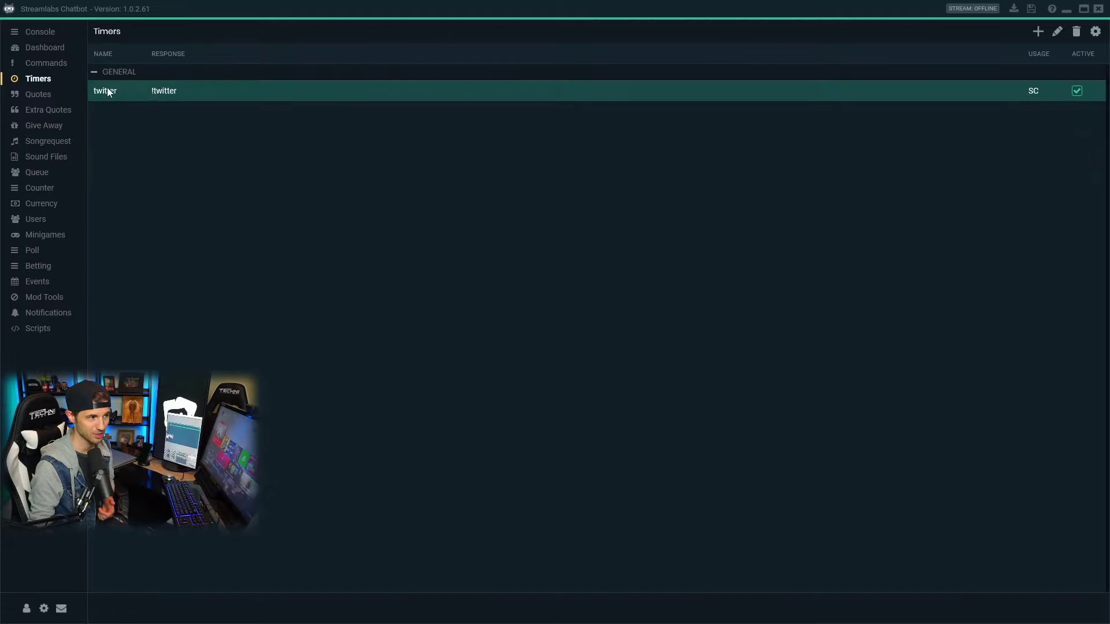
{"action": "left_click", "coordinate": [1095, 33]}
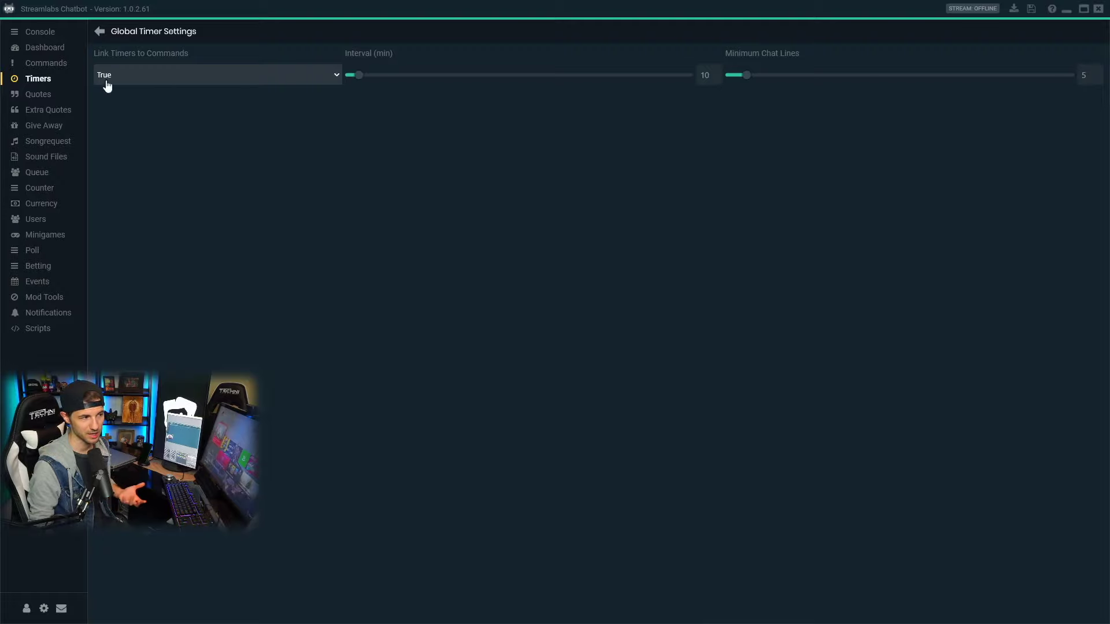
{"action": "left_click", "coordinate": [43, 48]}
{"action": "left_click", "coordinate": [27, 34]}
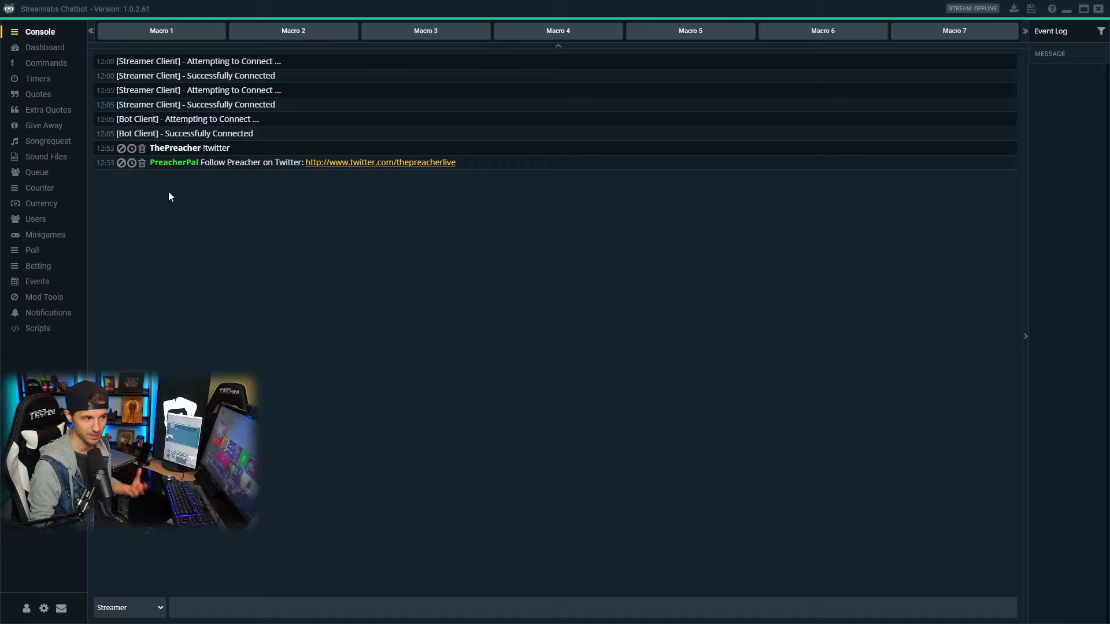
Add the quote "I'm an idiot" attributed to the streamer, correcting the typo before saving.
{"action": "left_click", "coordinate": [46, 81]}
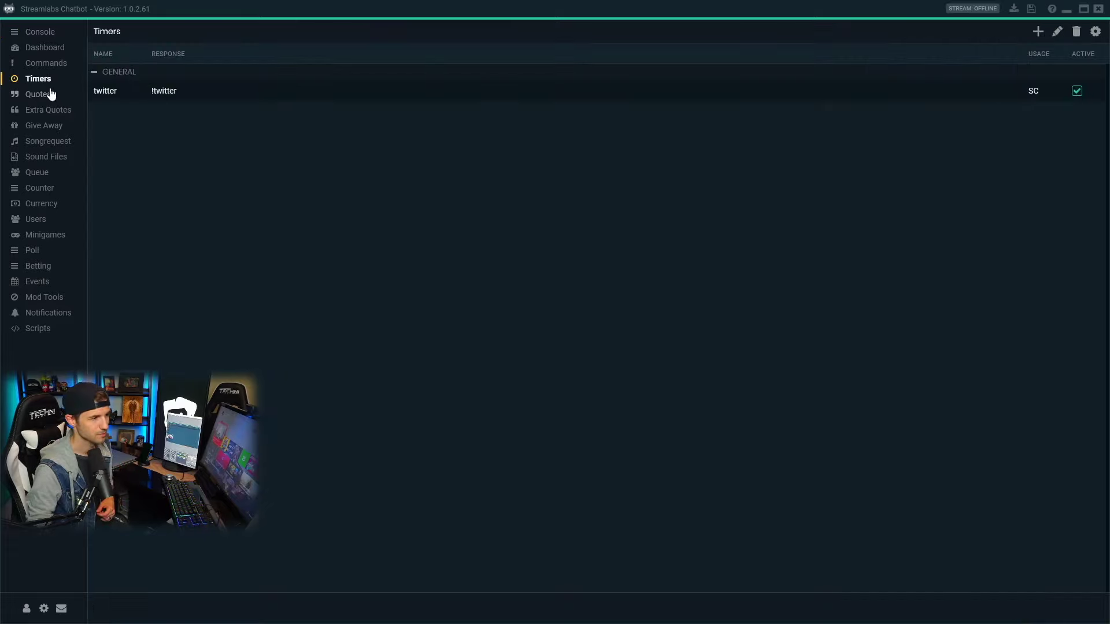
{"action": "left_click", "coordinate": [34, 97]}
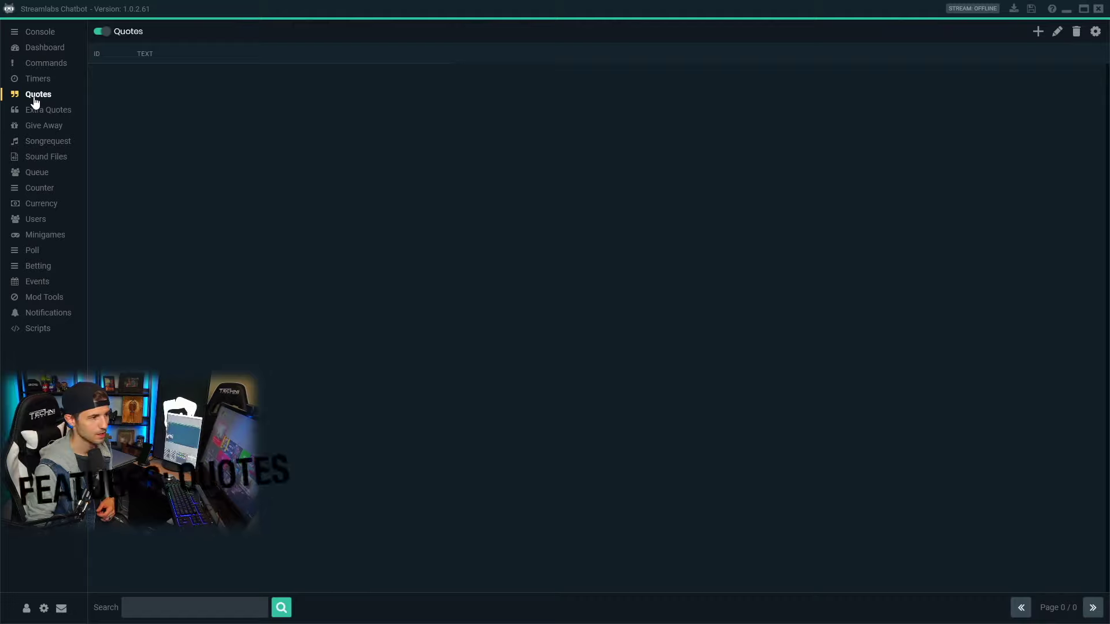
{"action": "left_click", "coordinate": [1036, 33]}
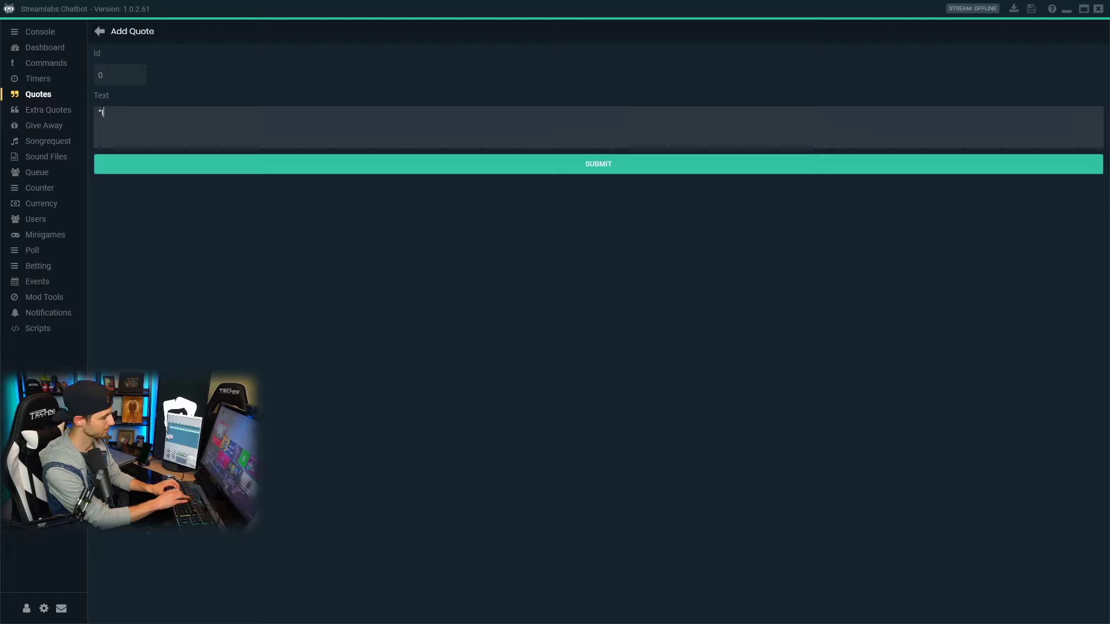
{"action": "type", "text": "'m an idito"}
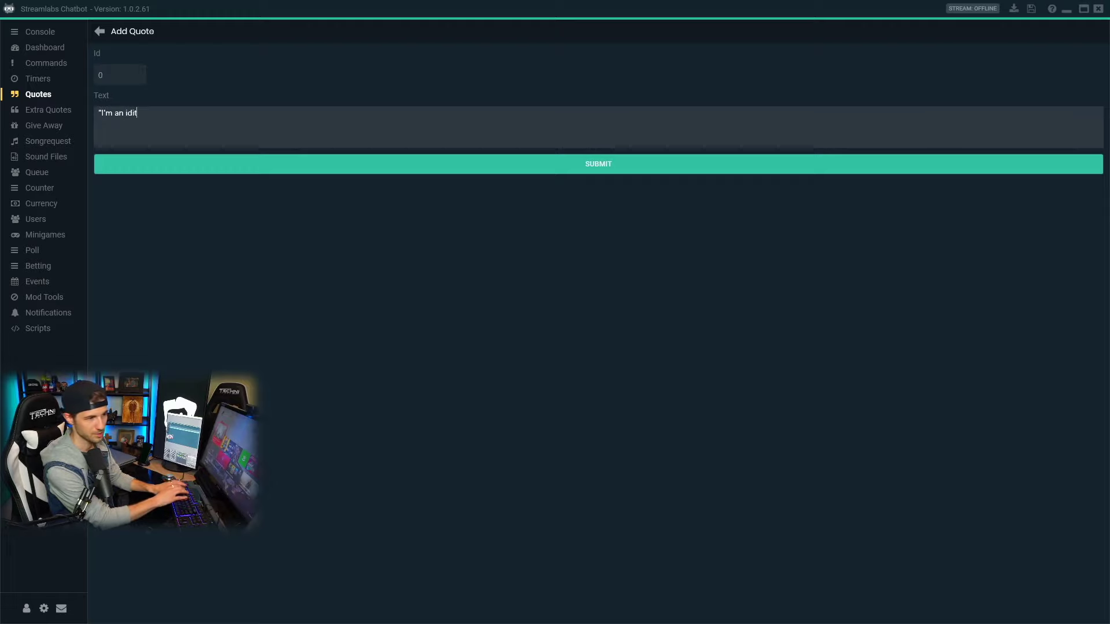
{"action": "key", "text": "BackSpace"}
{"action": "key", "text": "BackSpace"}
{"action": "type", "text": "ot"}
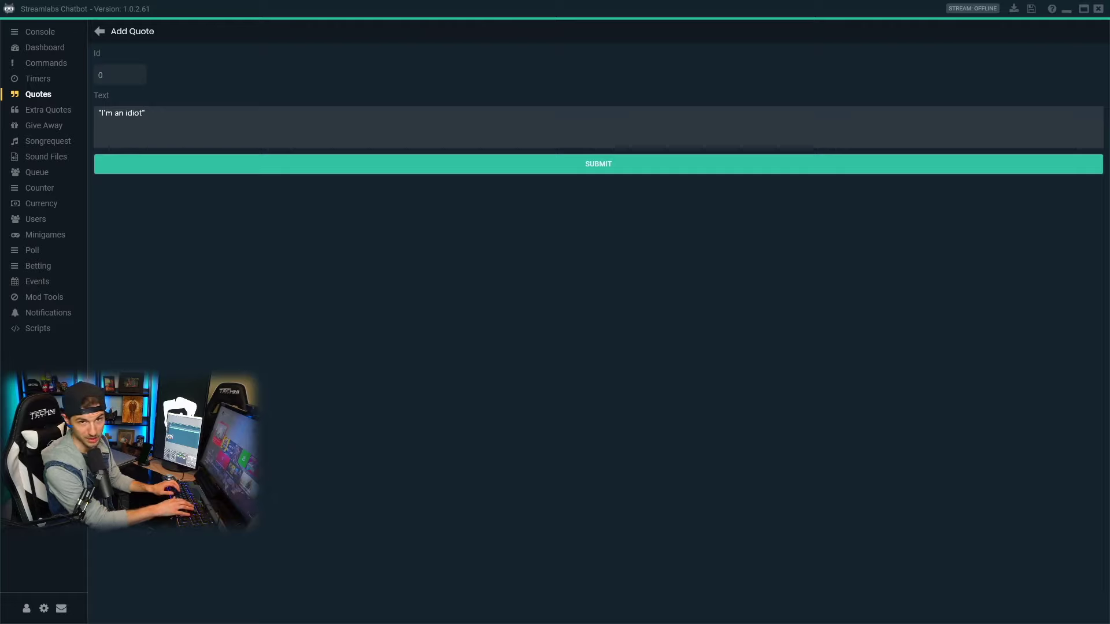
{"action": "type", "text": "\" - "}
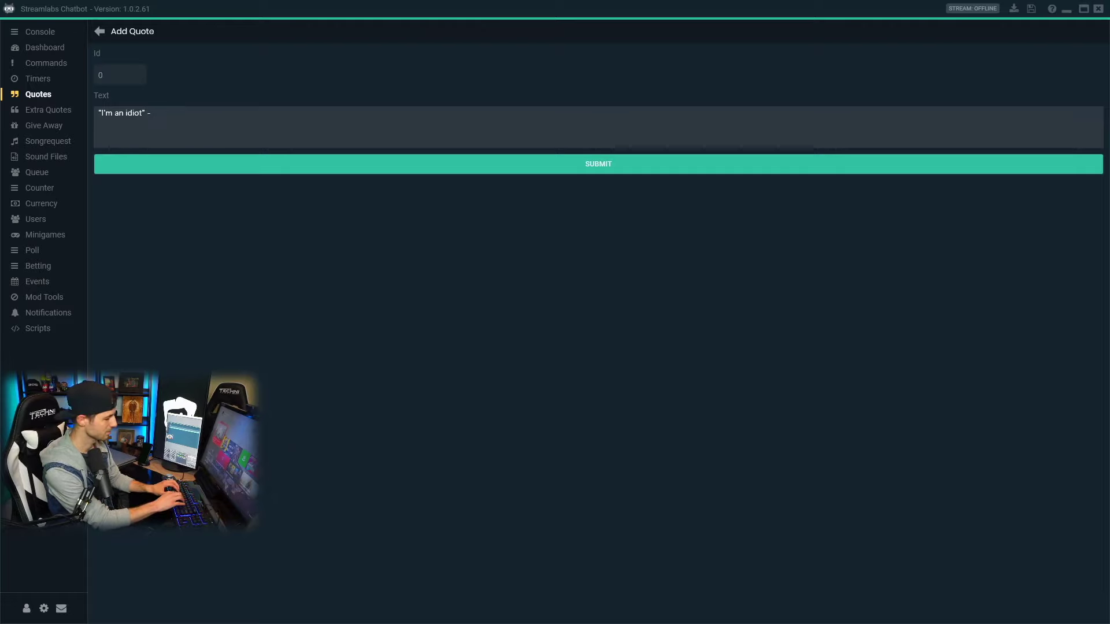
{"action": "type", "text": "Preacher"}
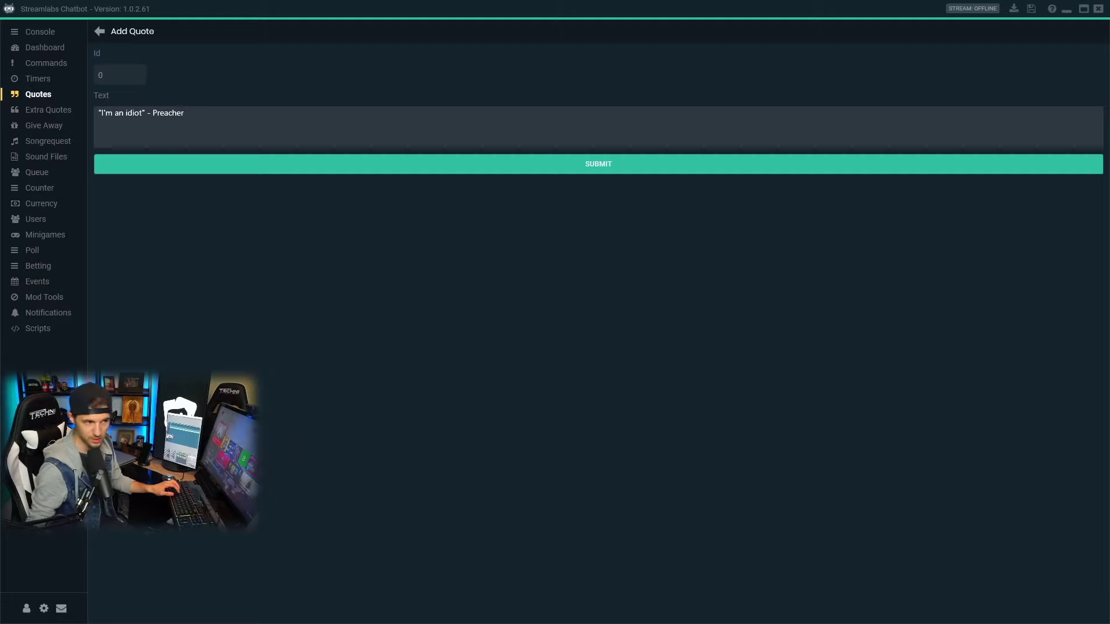
{"action": "left_click", "coordinate": [460, 167]}
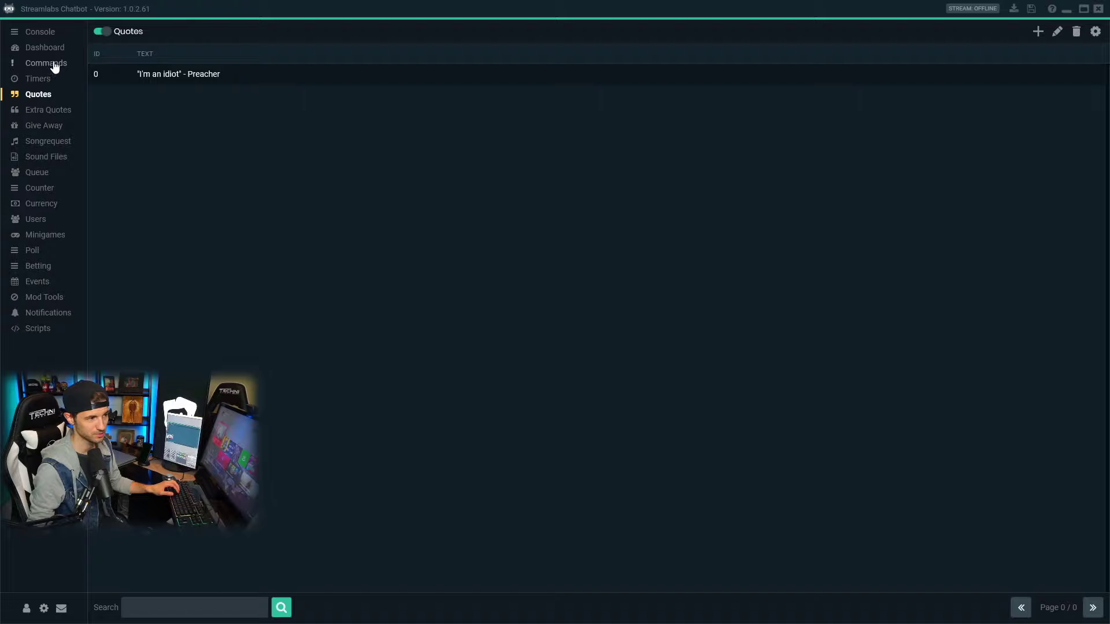
Send '!quote 0' in the console so the bot replies with Quote #0.
{"action": "left_click", "coordinate": [40, 33]}
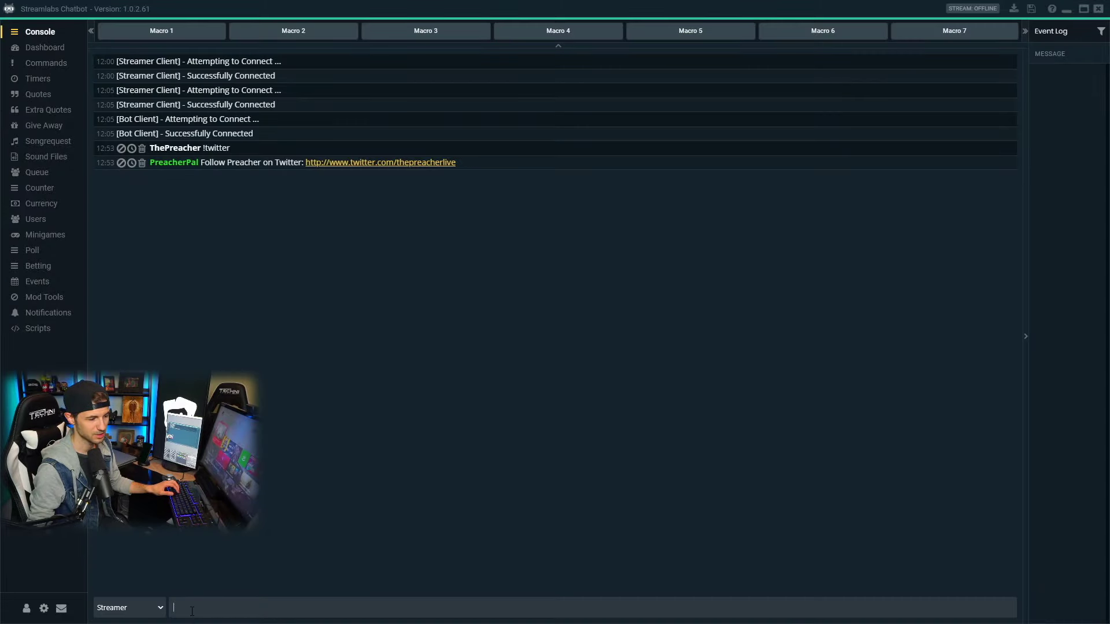
{"action": "type", "text": "!"}
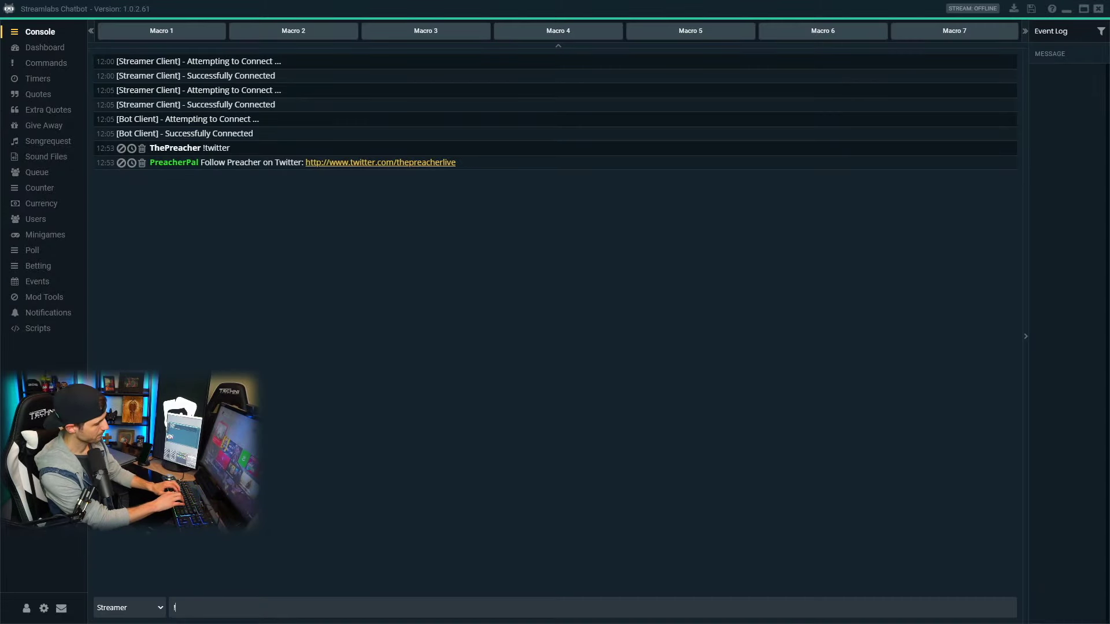
{"action": "type", "text": "quote "}
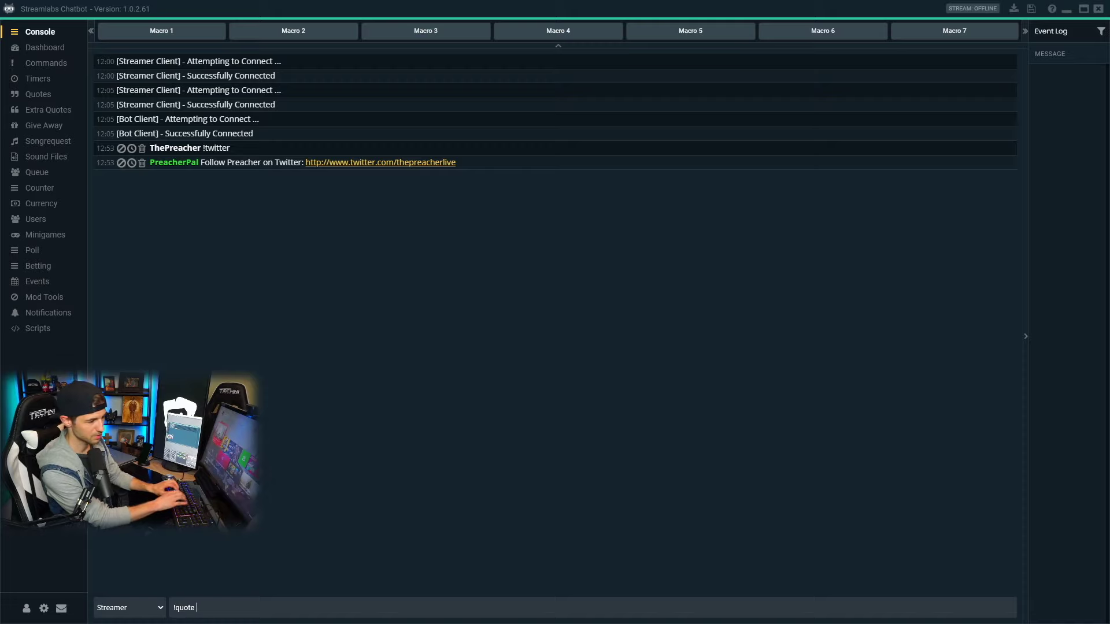
{"action": "type", "text": "0"}
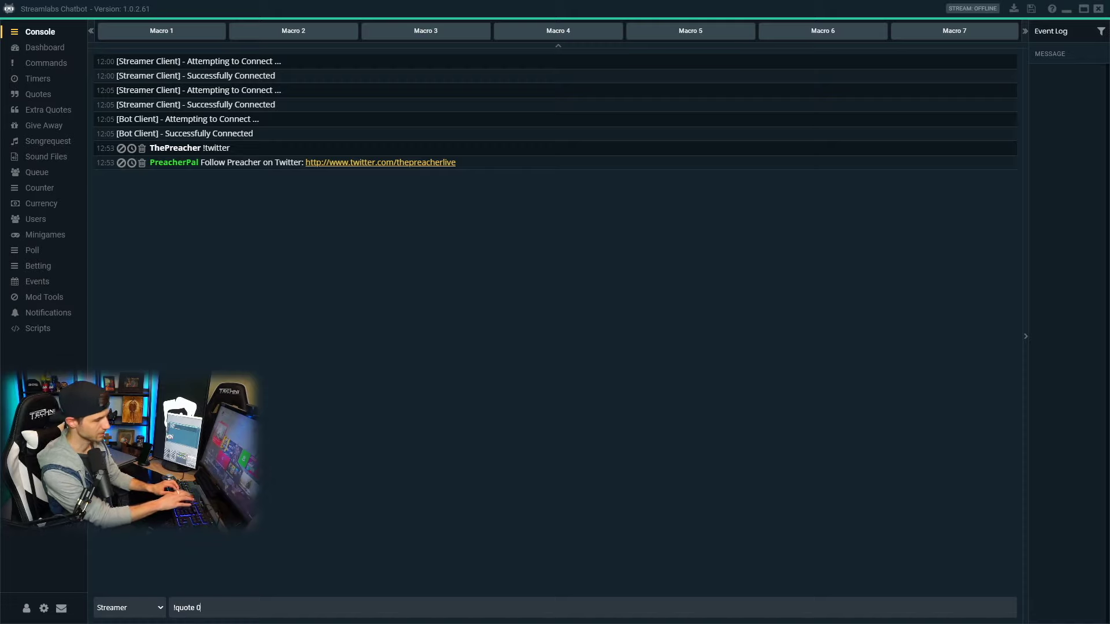
{"action": "key", "text": "Return"}
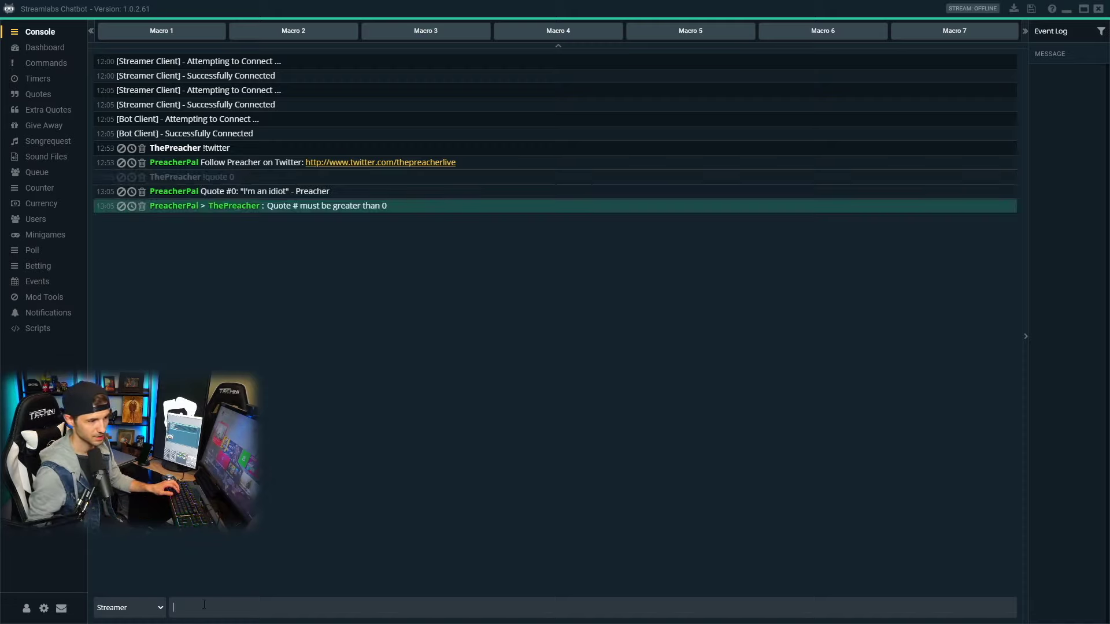